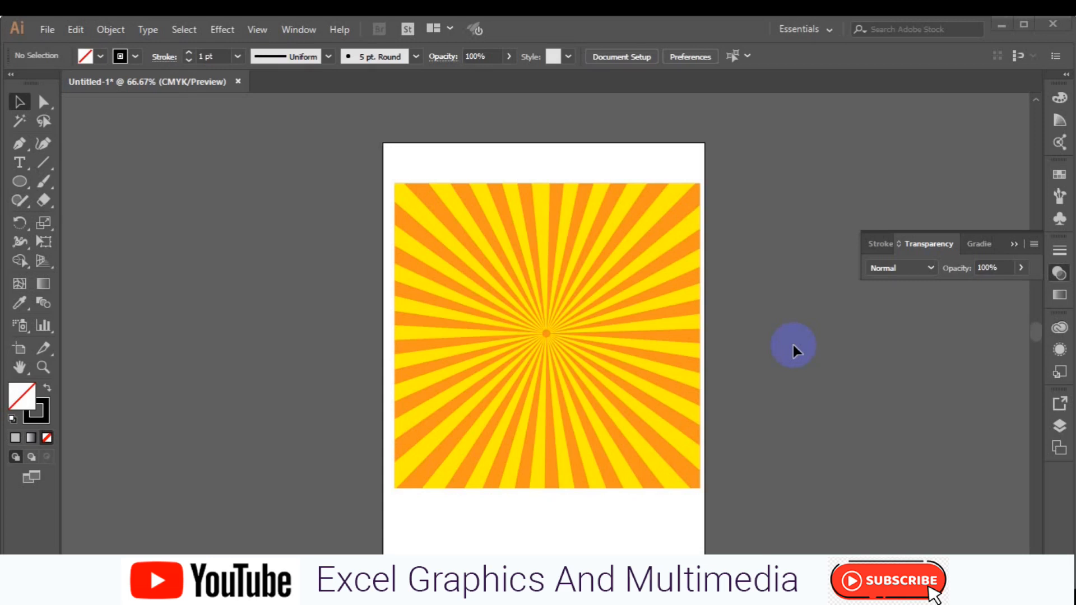
Step: Try moving the striped ray shape off the orange square, and restore it to its original position
{"action": "left_click", "coordinate": [557, 348]}
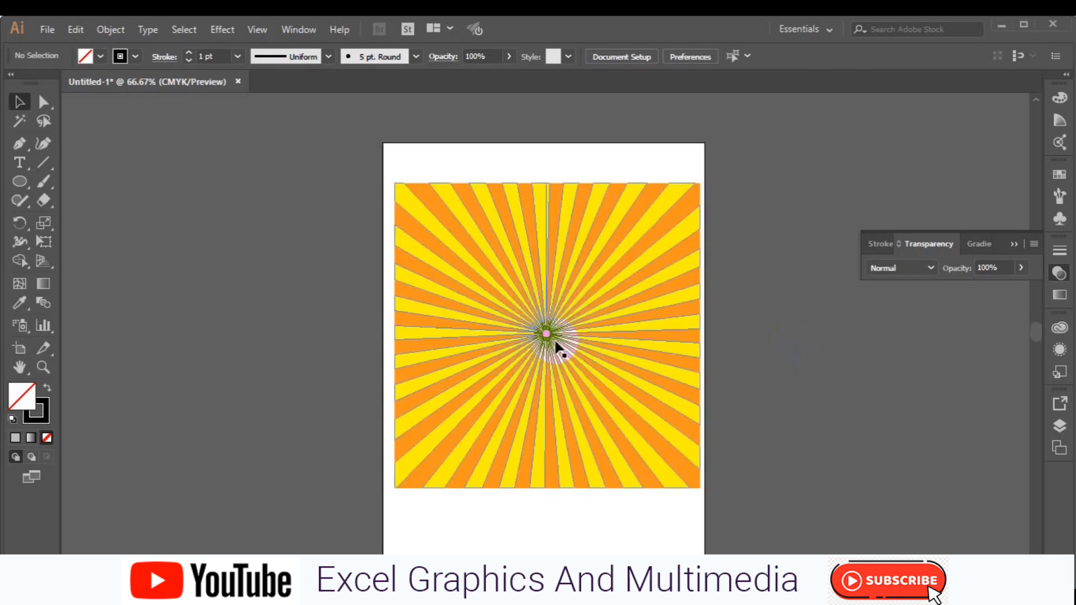
{"action": "left_click_drag", "start_coordinate": [558, 348], "coordinate": [924, 395]}
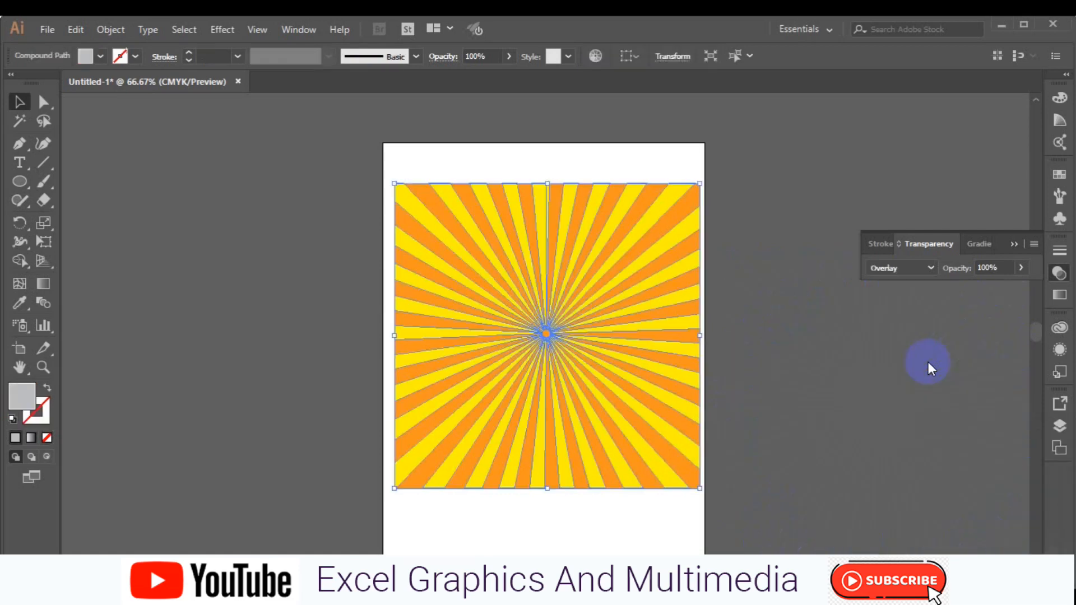
{"action": "left_click_drag", "start_coordinate": [509, 346], "coordinate": [932, 359]}
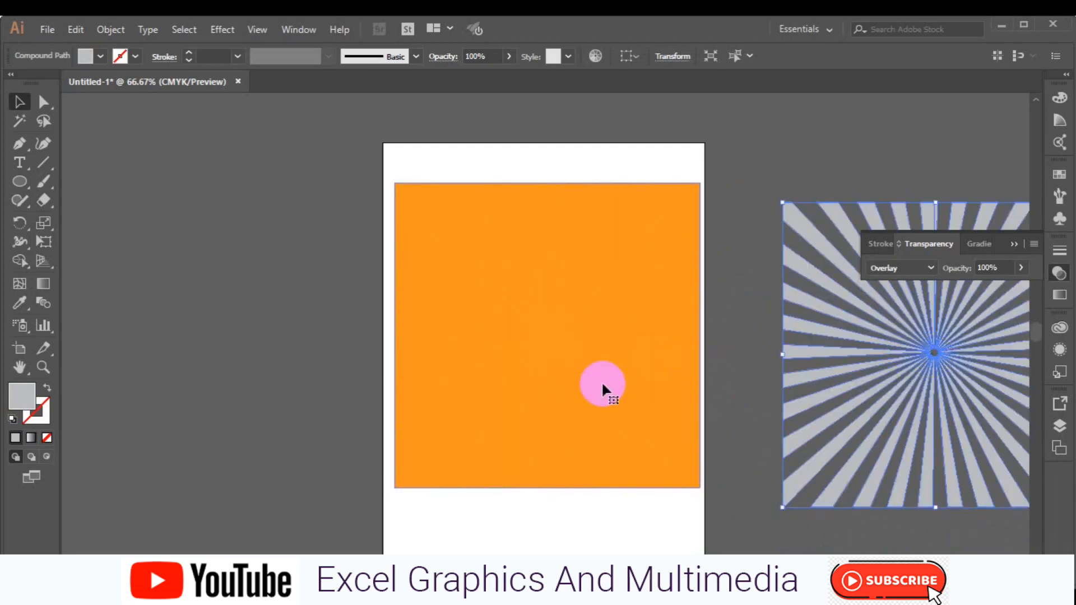
{"action": "key", "text": "ctrl+x"}
{"action": "key", "text": "ctrl+v"}
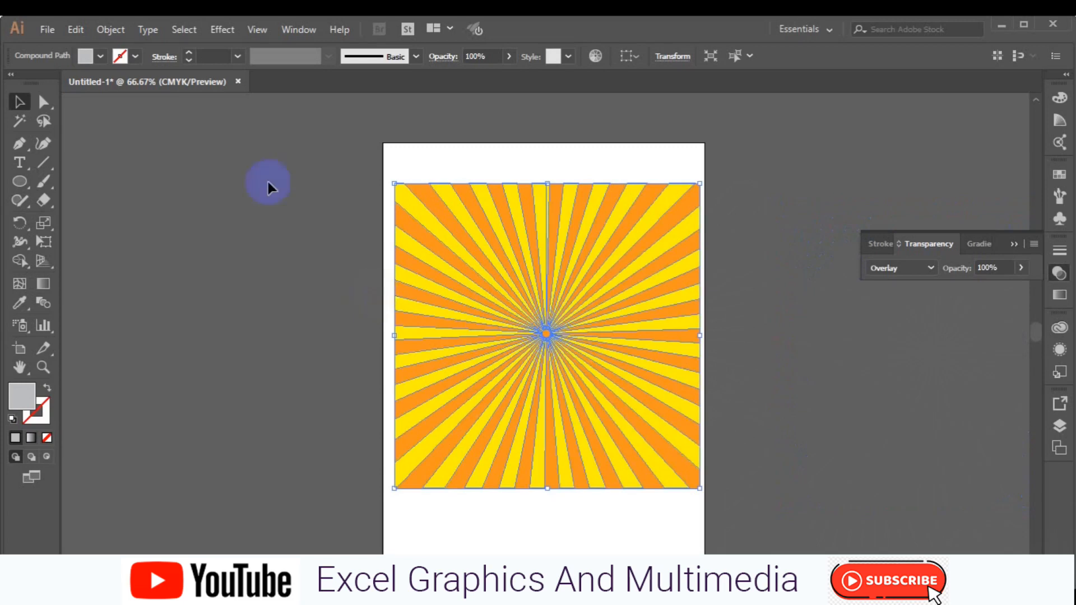
Step: Select the ray shape and its orange square together, move both off the artboard to the right, and deselect them
{"action": "left_click_drag", "start_coordinate": [270, 151], "coordinate": [805, 492]}
{"action": "left_click_drag", "start_coordinate": [542, 343], "coordinate": [932, 365]}
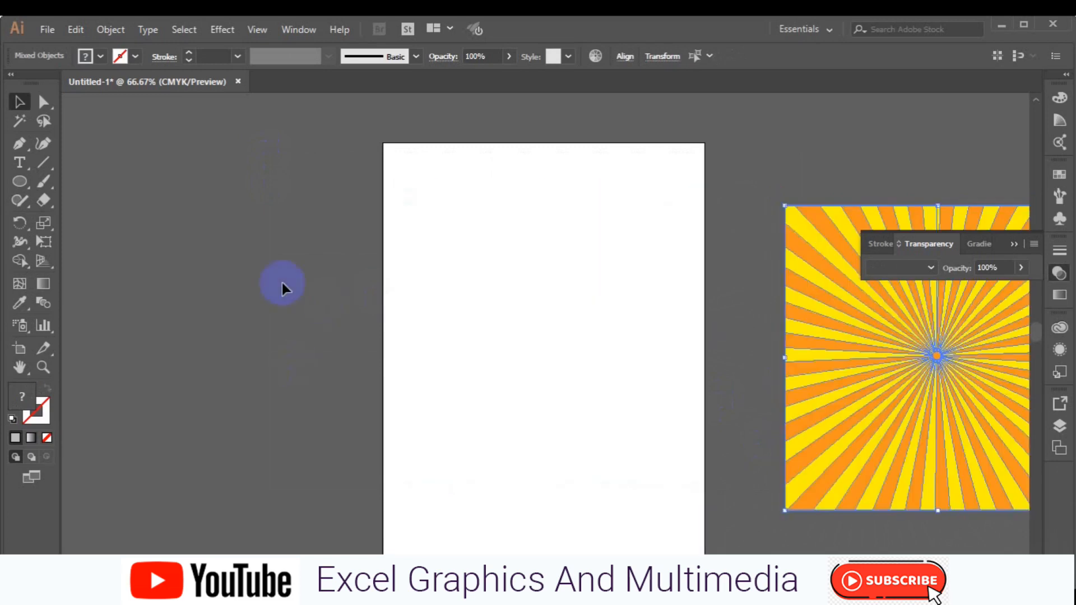
{"action": "left_click", "coordinate": [190, 261]}
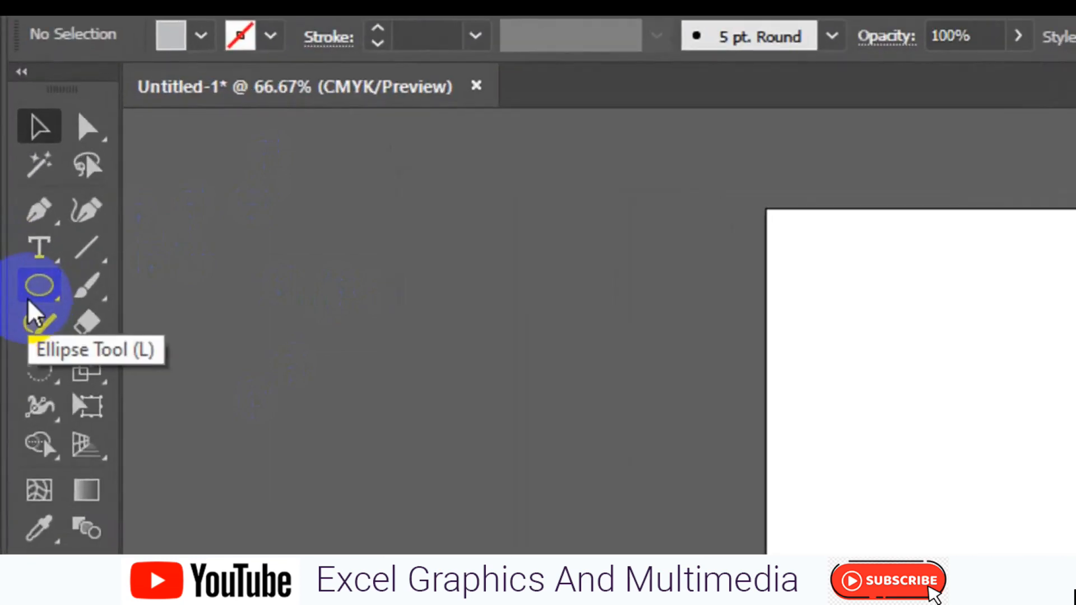
Step: Activate the Ellipse tool with the fill set to None and the stroke colour set to Black
{"action": "left_click", "coordinate": [31, 300]}
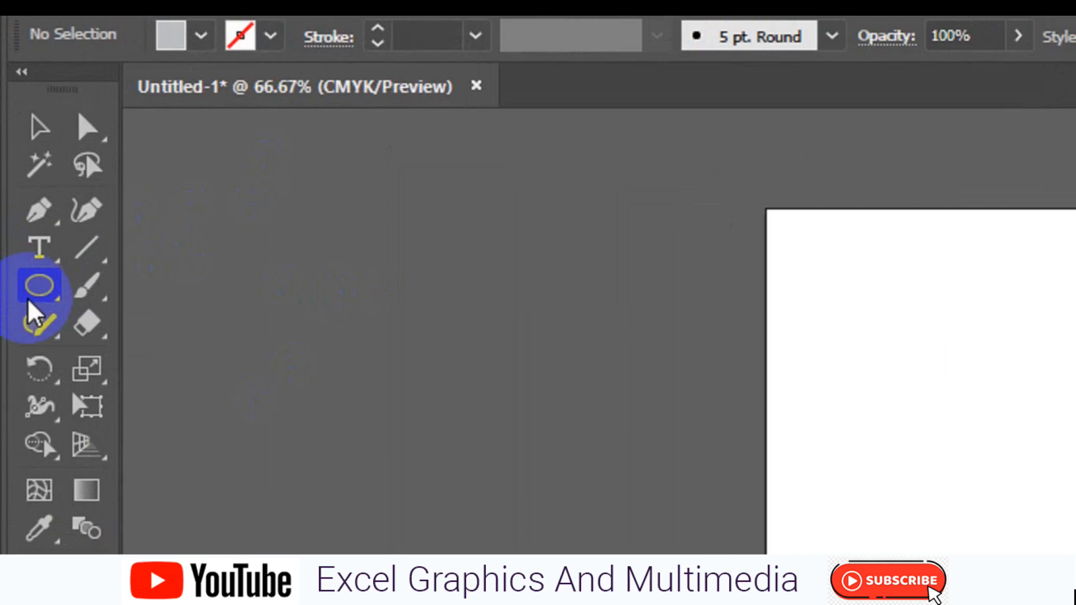
{"action": "left_click", "coordinate": [199, 84]}
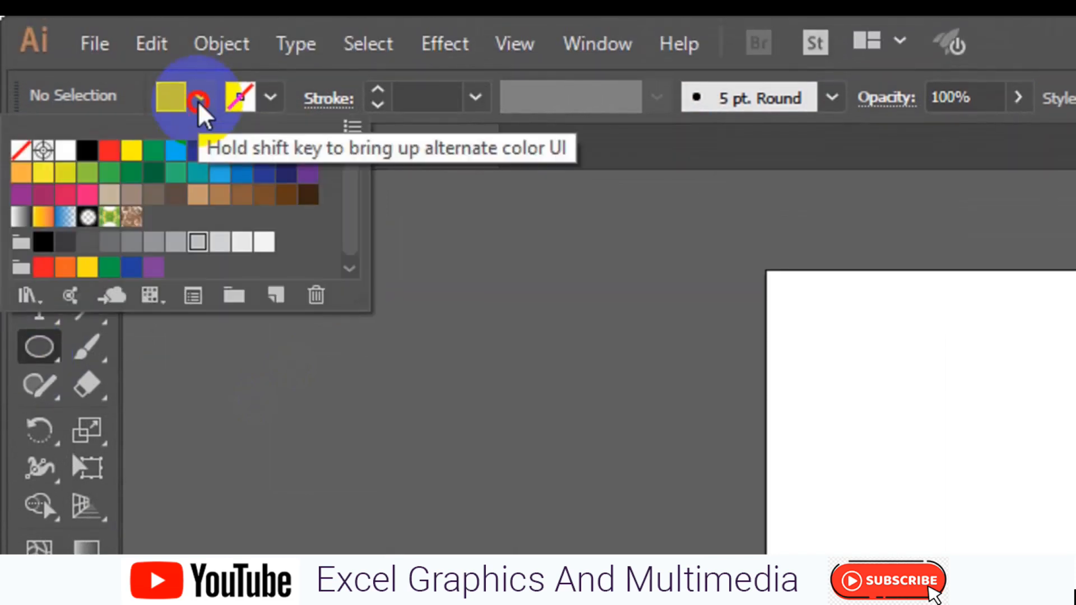
{"action": "left_click", "coordinate": [22, 153]}
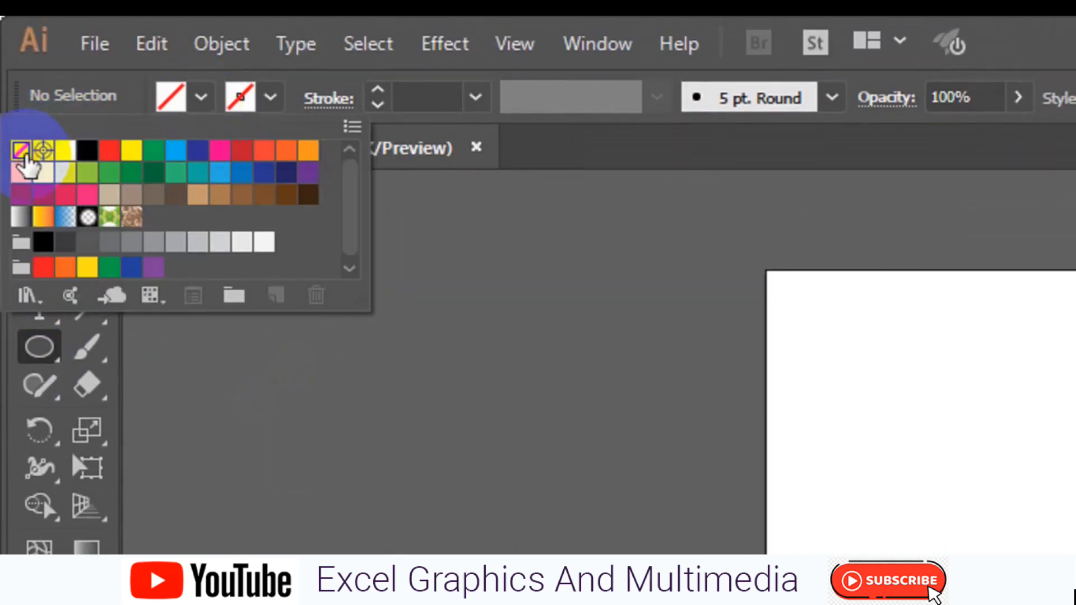
{"action": "left_click", "coordinate": [271, 97]}
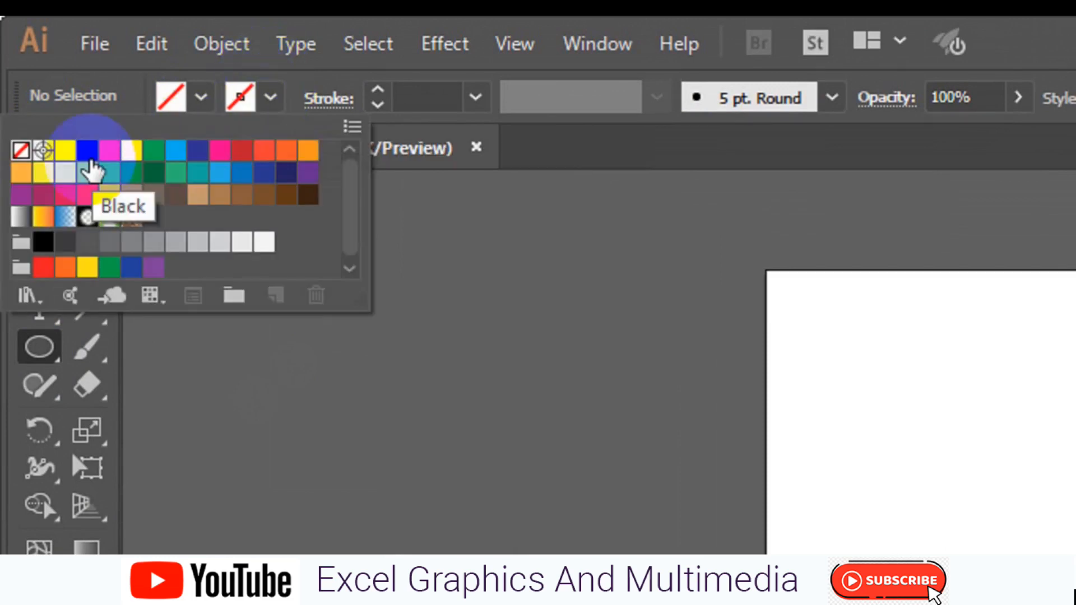
{"action": "left_click", "coordinate": [90, 166]}
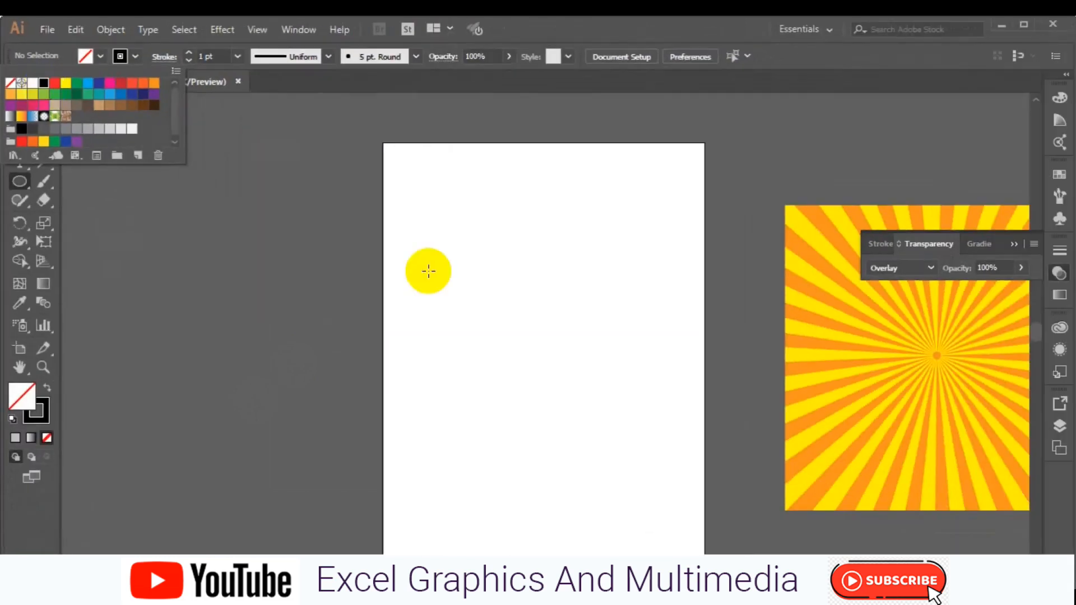
{"action": "left_click", "coordinate": [445, 240]}
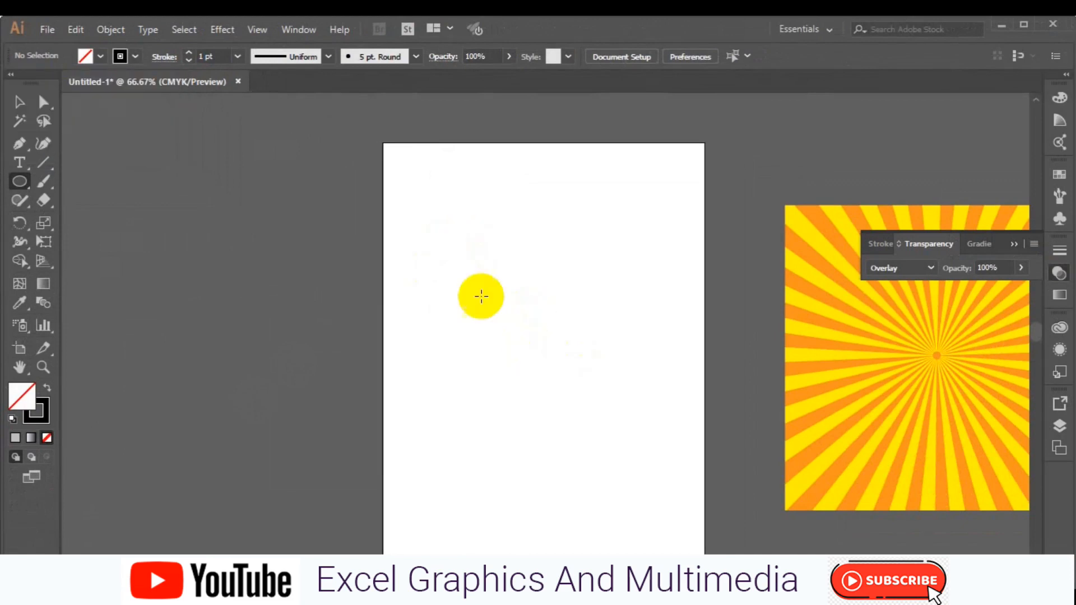
Step: Draw a circle outward from its centre, about 6.96 in wide and high, overlapping the artboard's upper left edge
{"action": "left_click_drag", "start_coordinate": [480, 296], "coordinate": [613, 417]}
{"action": "key", "text": "alt"}
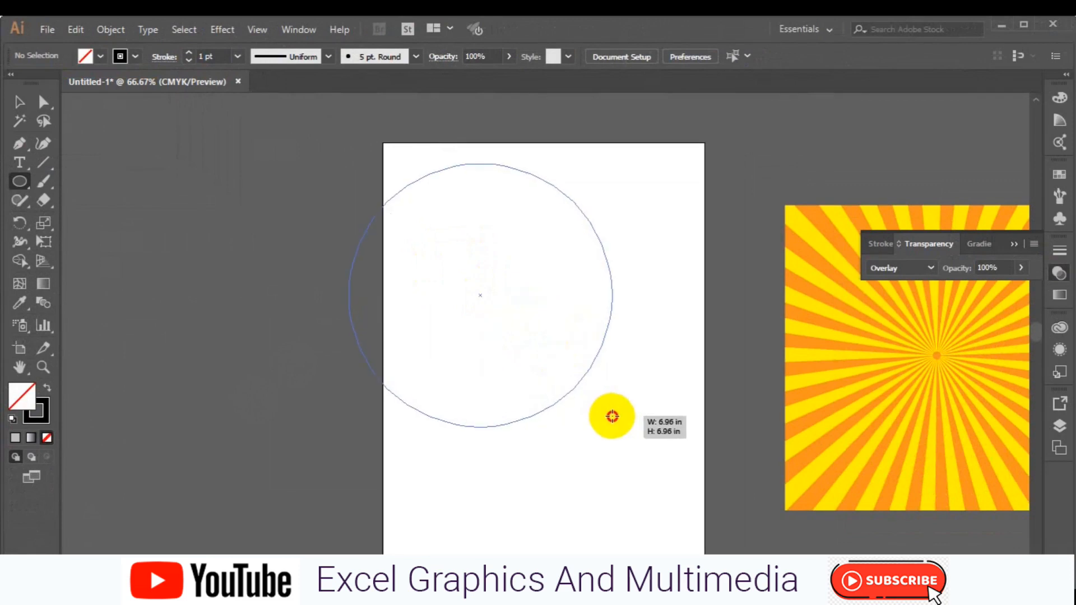
{"action": "left_click_drag", "start_coordinate": [612, 417], "coordinate": [612, 416]}
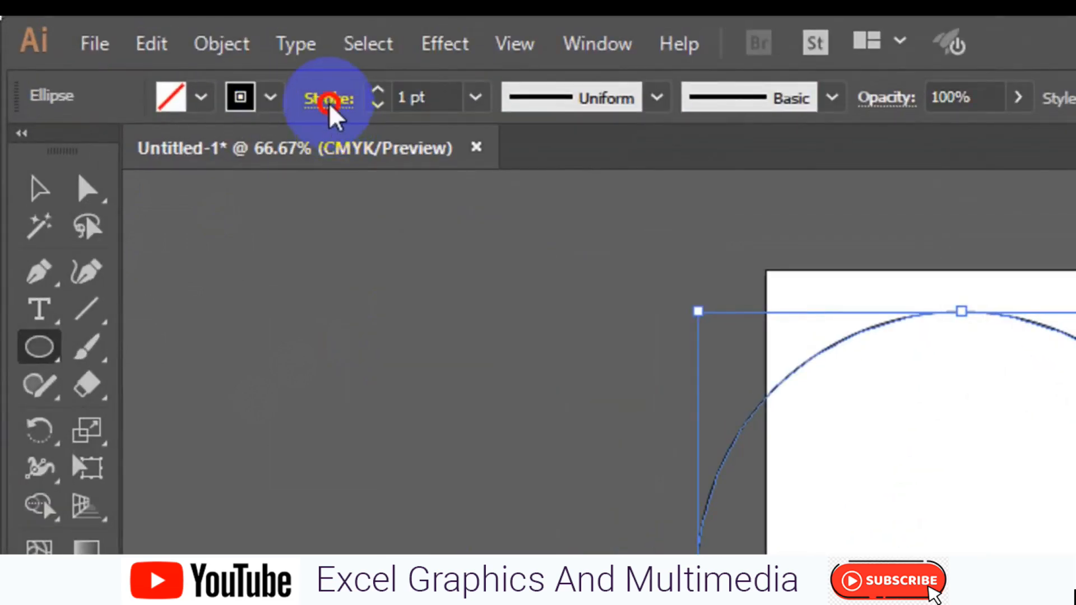
Step: Align the circle's stroke to the inside and set its weight to 200 pt
{"action": "left_click", "coordinate": [328, 101]}
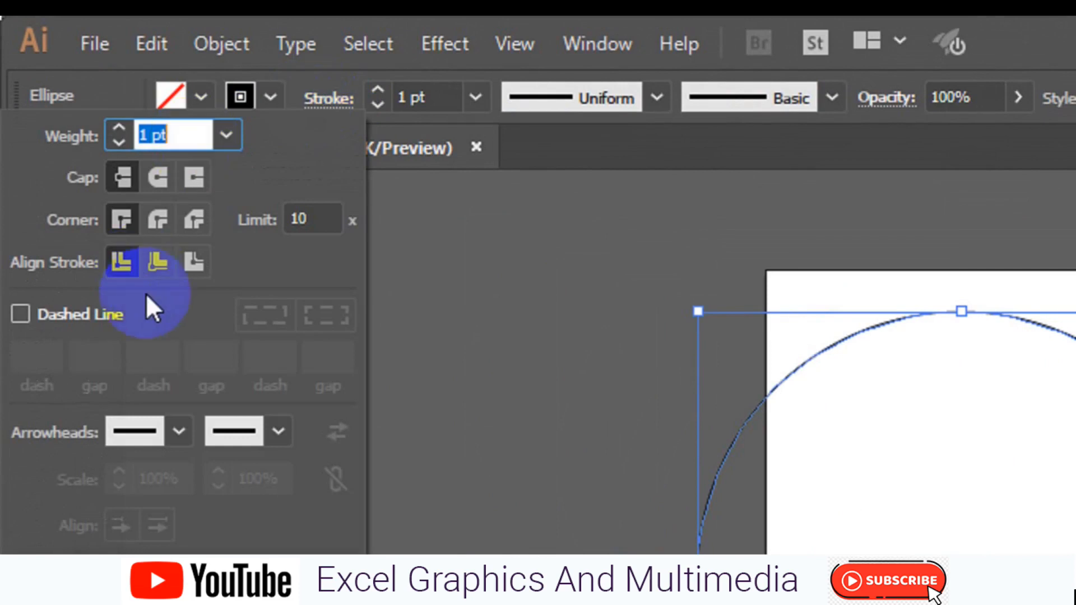
{"action": "left_click", "coordinate": [156, 267]}
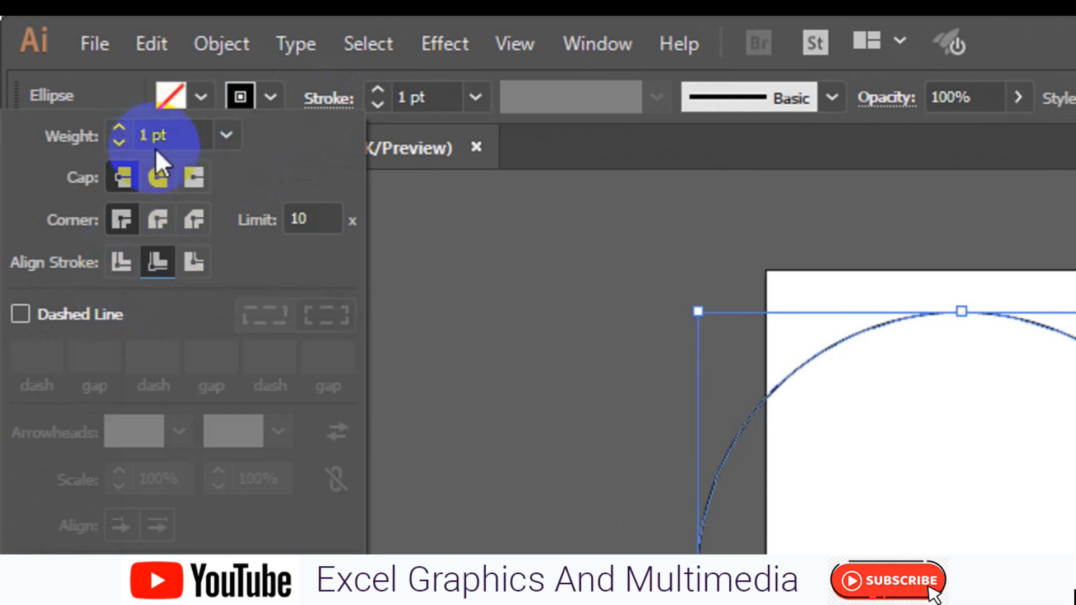
{"action": "left_click", "coordinate": [123, 133]}
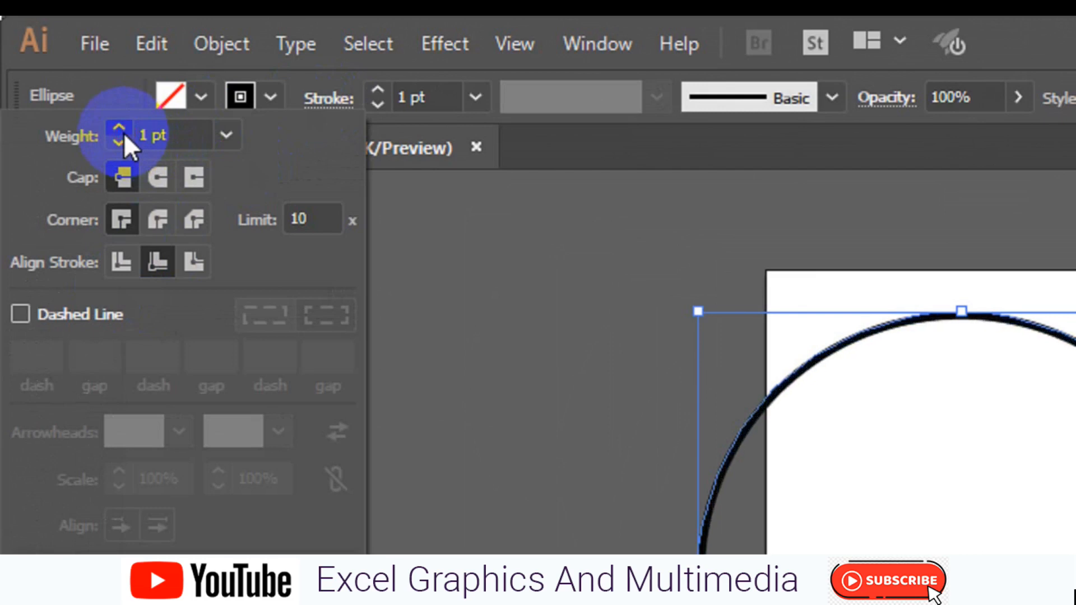
{"action": "left_click", "coordinate": [119, 124]}
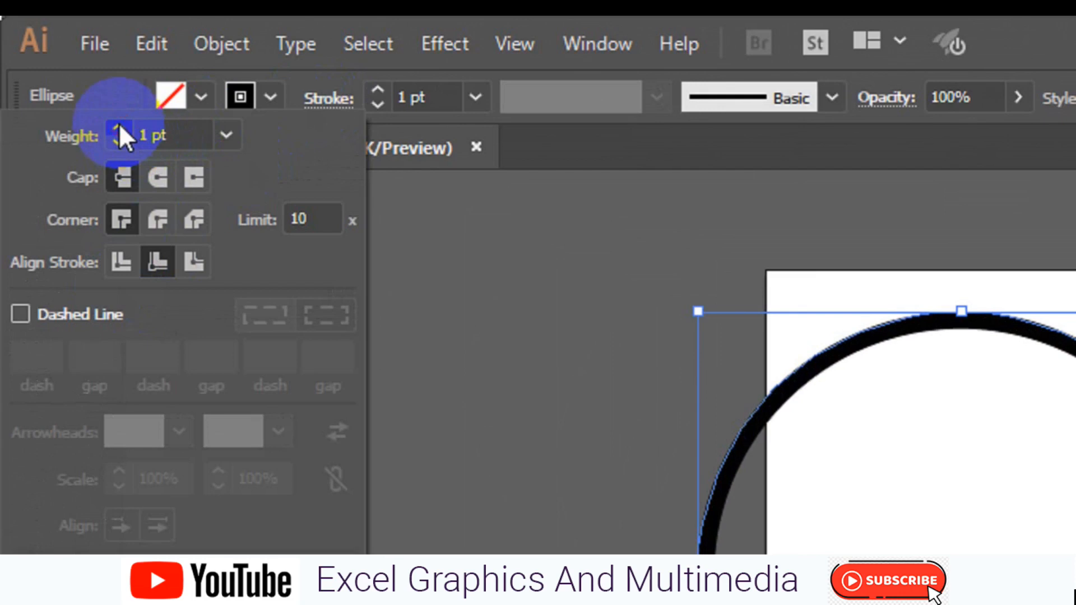
{"action": "double_click", "coordinate": [159, 136]}
{"action": "type", "text": "20"}
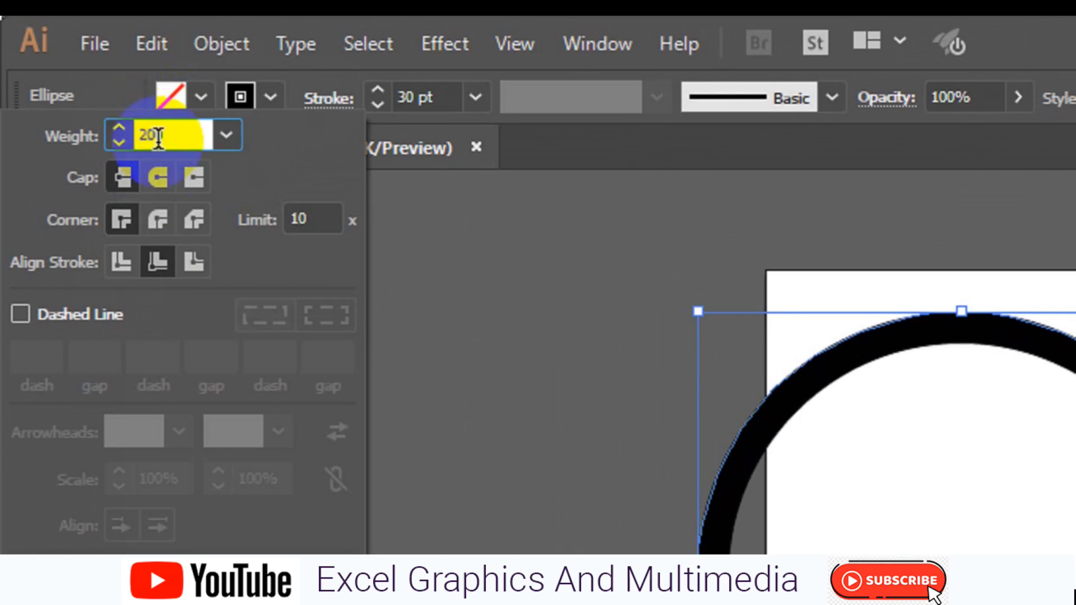
{"action": "type", "text": "0"}
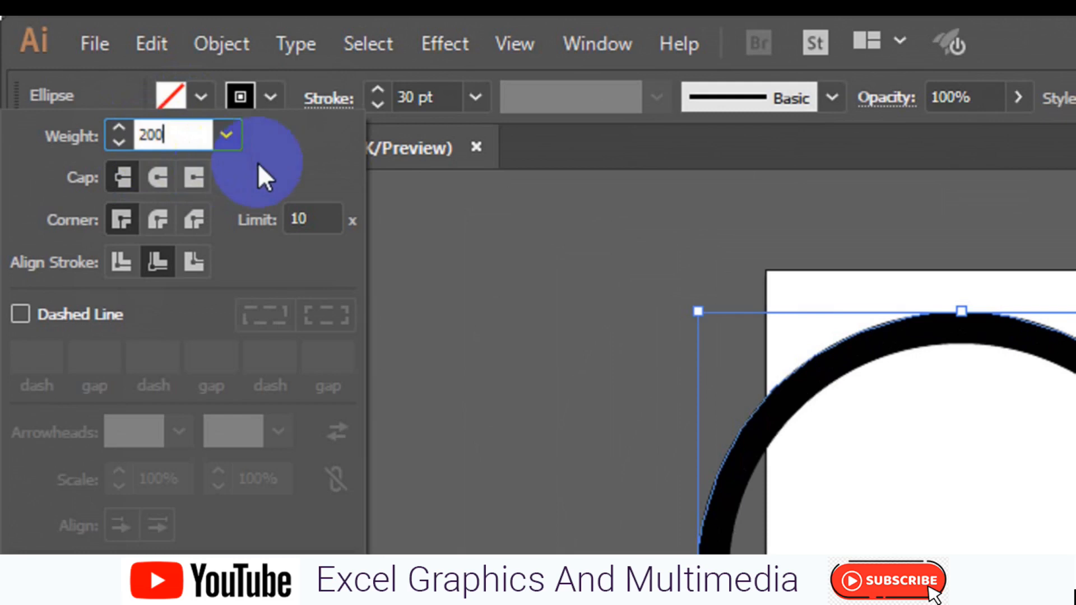
{"action": "key", "text": "Return"}
Step: Increase the circle's stroke weight to 252 pt to fill the hole at its centre
{"action": "left_click", "coordinate": [119, 130]}
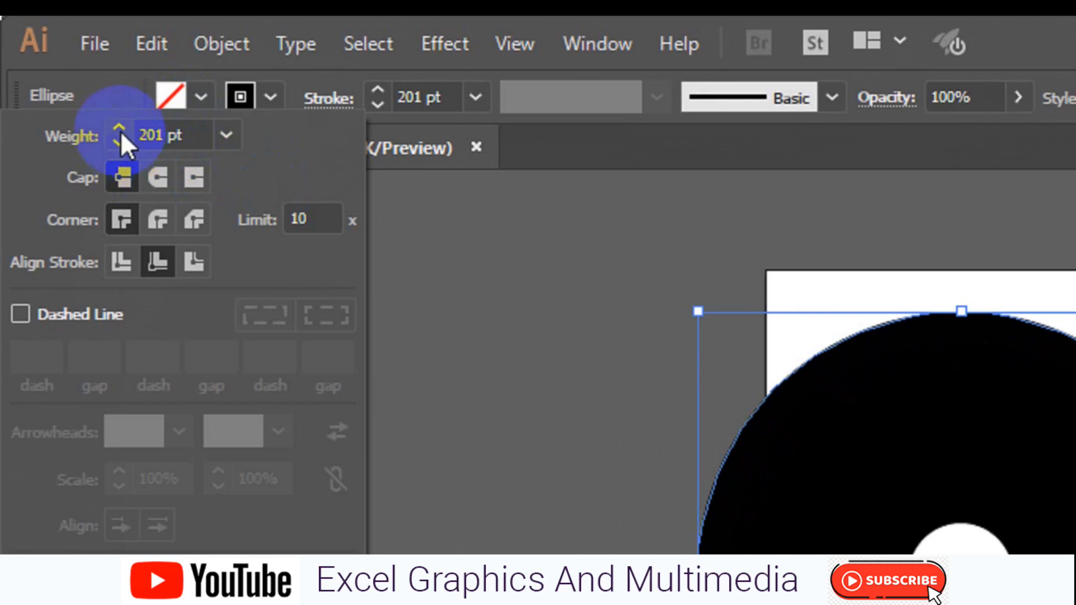
{"action": "left_click", "coordinate": [120, 131]}
{"action": "left_click", "coordinate": [120, 131]}
{"action": "left_click", "coordinate": [120, 132]}
{"action": "left_click", "coordinate": [120, 131]}
{"action": "left_click", "coordinate": [120, 131]}
{"action": "left_click", "coordinate": [120, 131]}
{"action": "left_click", "coordinate": [120, 131]}
{"action": "left_click", "coordinate": [120, 131]}
{"action": "left_click", "coordinate": [120, 132]}
{"action": "left_click", "coordinate": [120, 132]}
{"action": "left_click", "coordinate": [120, 131]}
{"action": "left_click", "coordinate": [120, 132]}
{"action": "left_click", "coordinate": [120, 131]}
{"action": "left_click", "coordinate": [120, 131]}
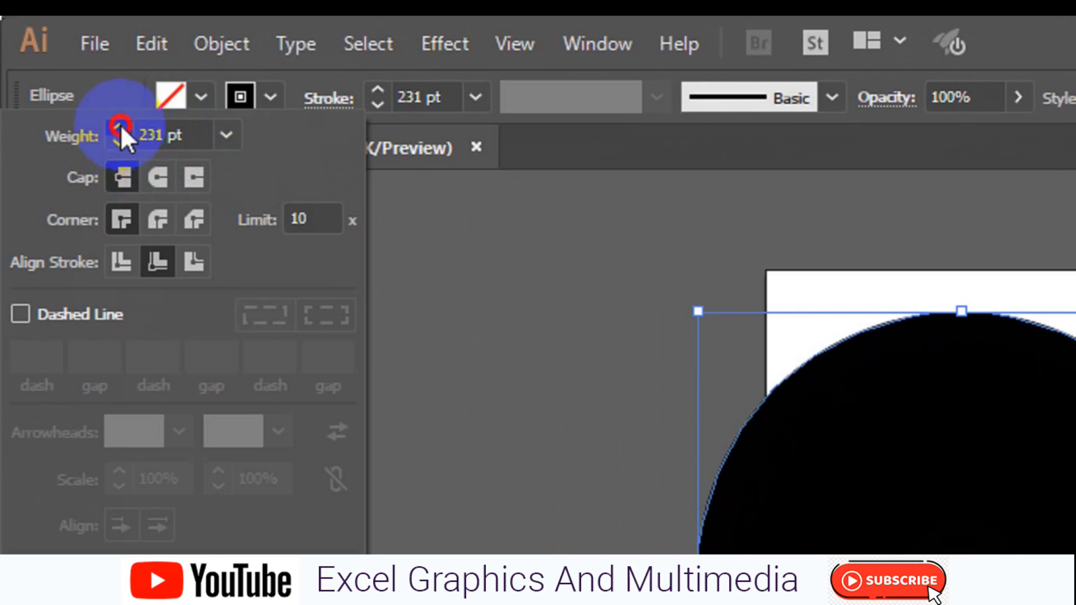
{"action": "left_click", "coordinate": [120, 132]}
{"action": "left_click", "coordinate": [120, 131]}
{"action": "left_click", "coordinate": [120, 132]}
{"action": "left_click", "coordinate": [120, 131]}
{"action": "left_click", "coordinate": [120, 132]}
{"action": "left_click", "coordinate": [120, 131]}
{"action": "left_click", "coordinate": [120, 131]}
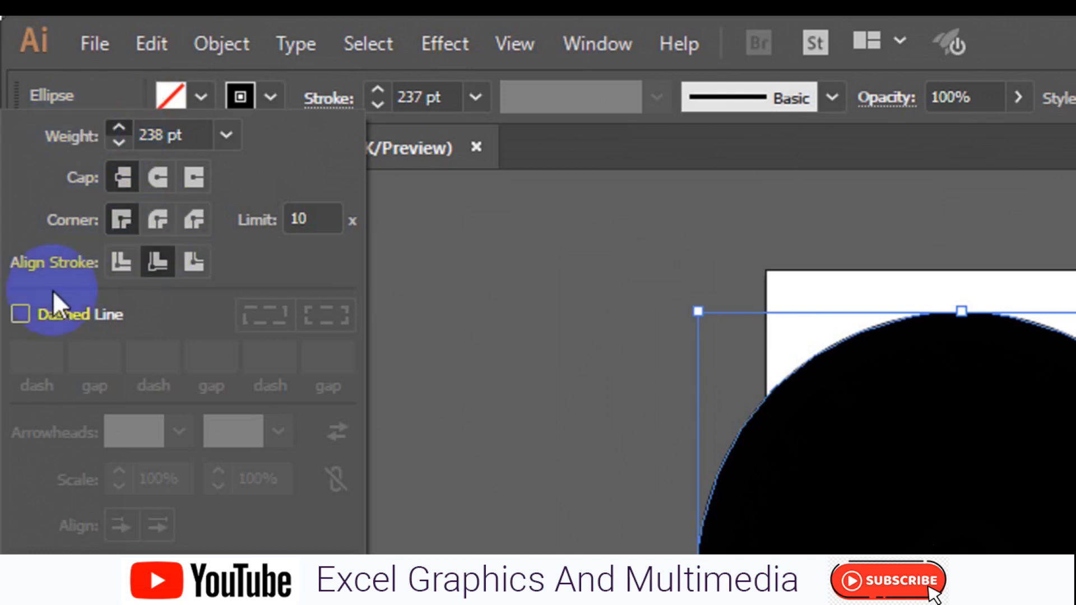
Step: Turn on Dashed Line for the circle's stroke and set the dash length to 14 pt to form narrow rays
{"action": "left_click", "coordinate": [21, 314]}
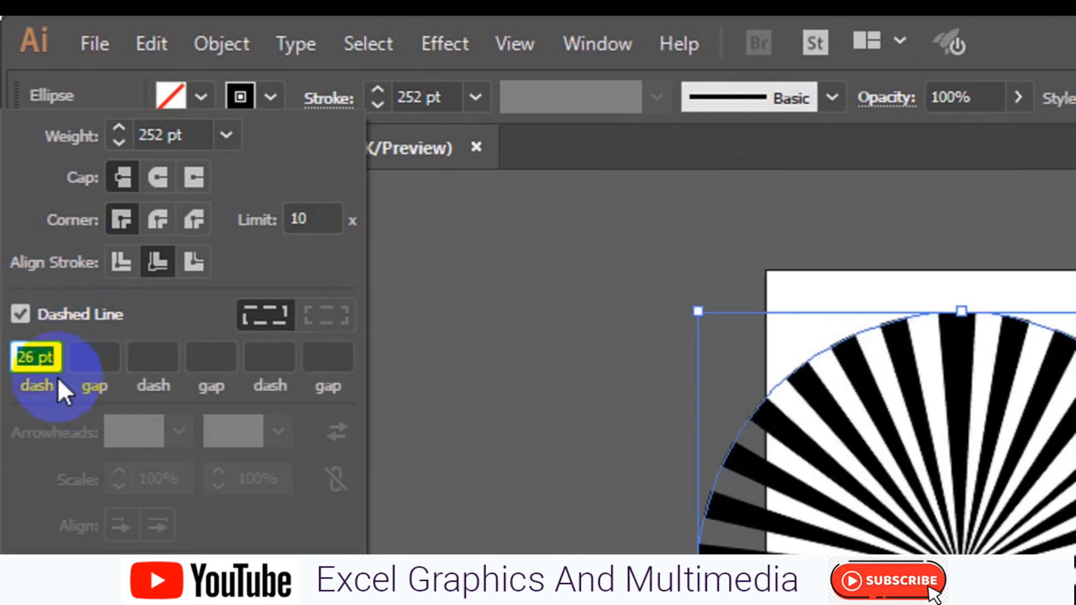
{"action": "left_click", "coordinate": [31, 358]}
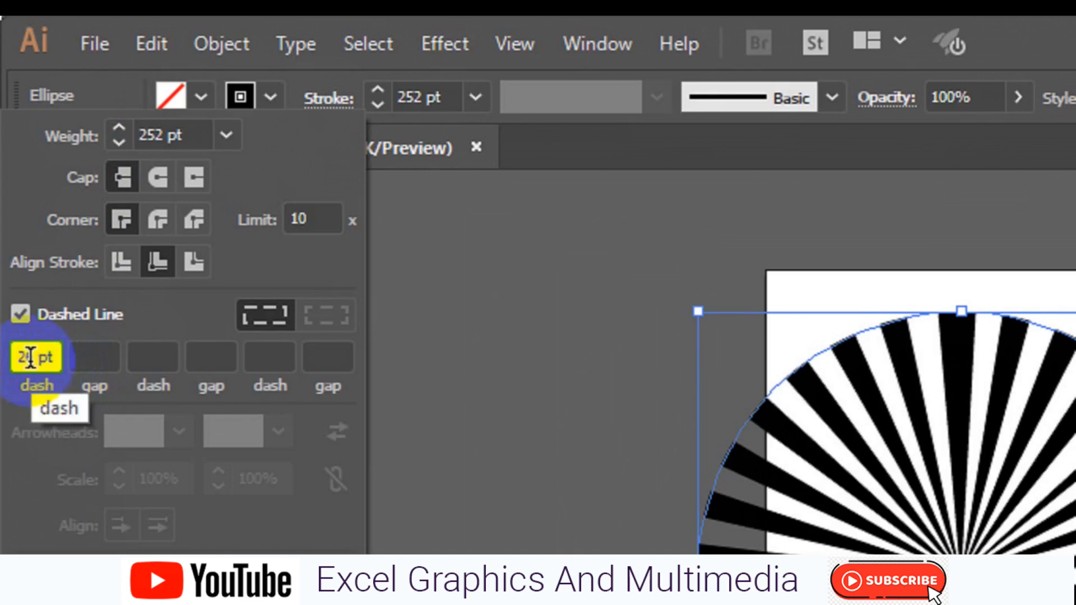
{"action": "key", "text": "Return"}
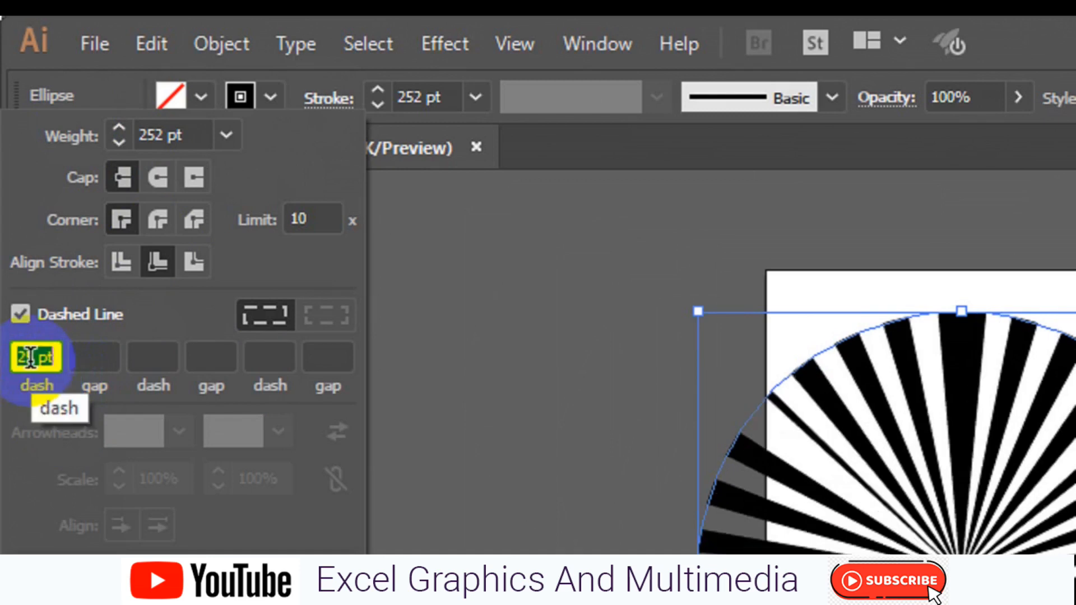
{"action": "key", "text": "Down"}
{"action": "key", "text": "Down"}
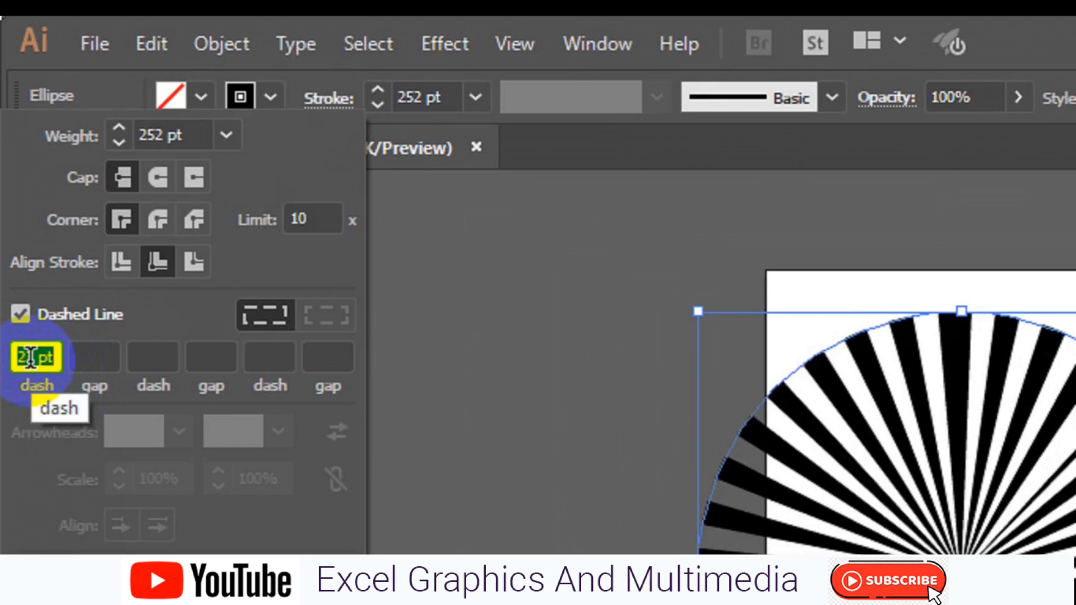
{"action": "key", "text": "Down"}
{"action": "key", "text": "Down"}
{"action": "key", "text": "Down"}
{"action": "key", "text": "Down"}
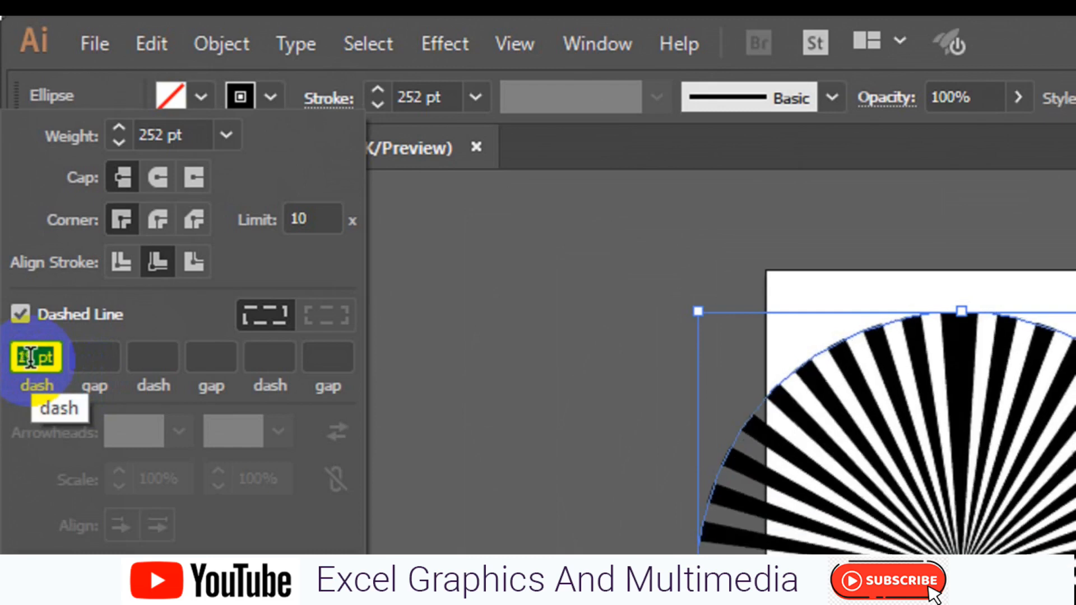
{"action": "key", "text": "Down"}
{"action": "key", "text": "Down"}
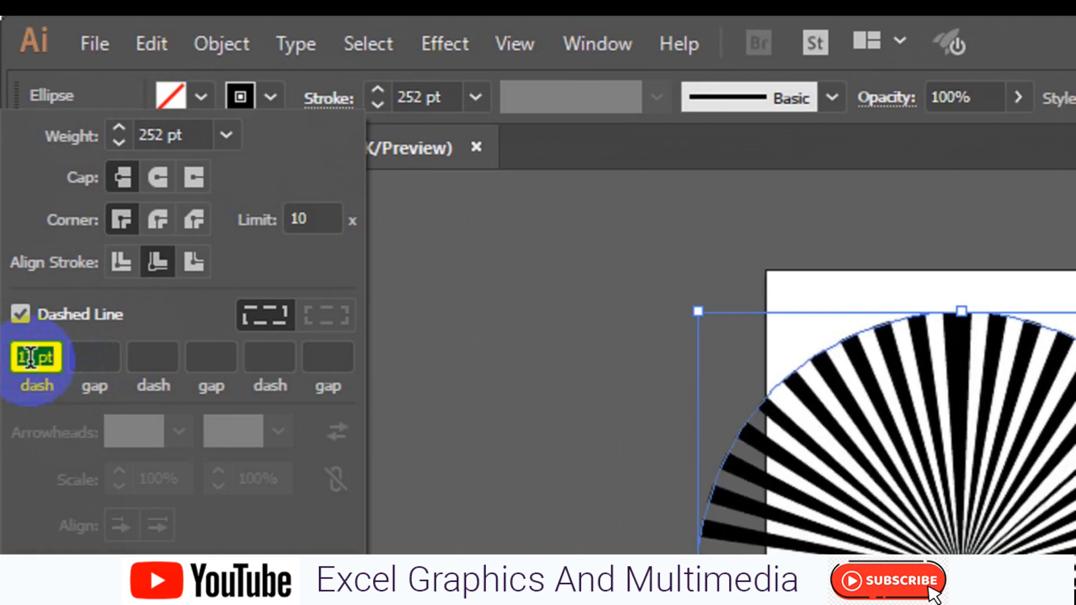
{"action": "key", "text": "Down"}
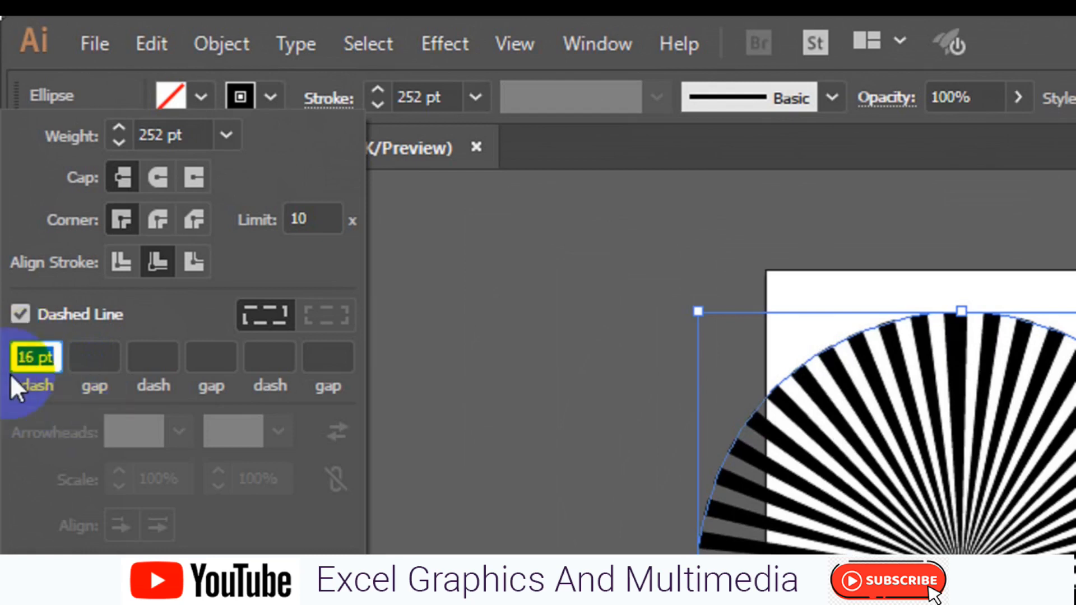
{"action": "key", "text": "Down"}
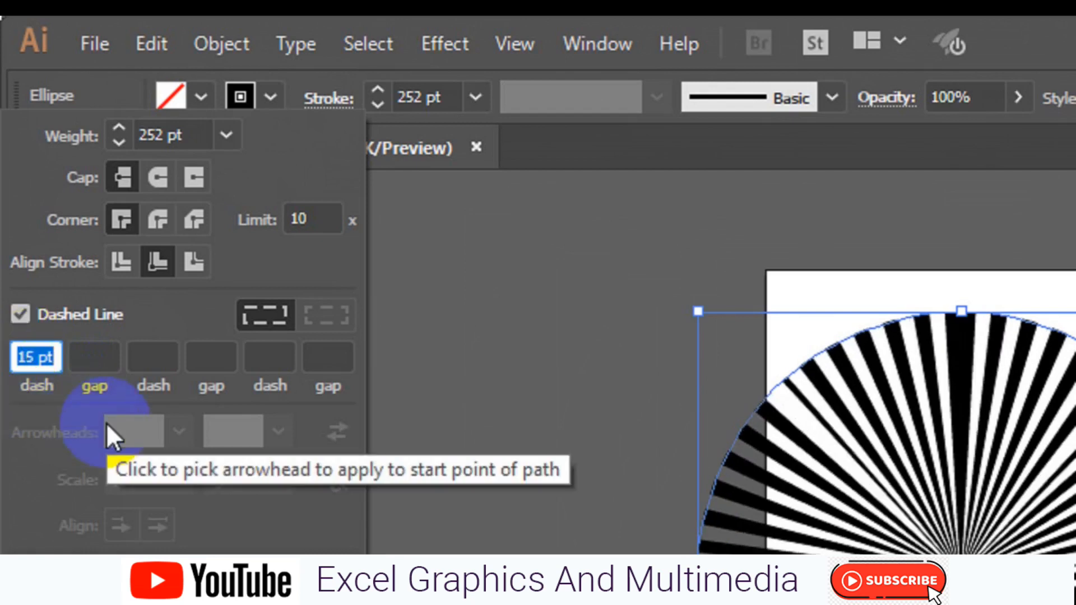
{"action": "key", "text": "Down"}
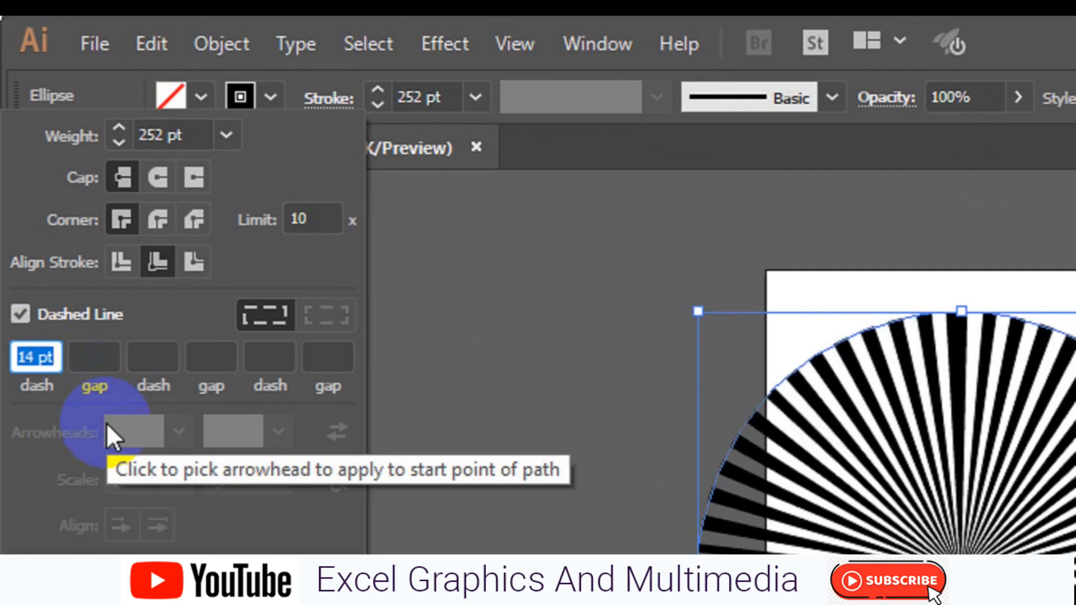
{"action": "key", "text": "Down"}
{"action": "key", "text": "Down"}
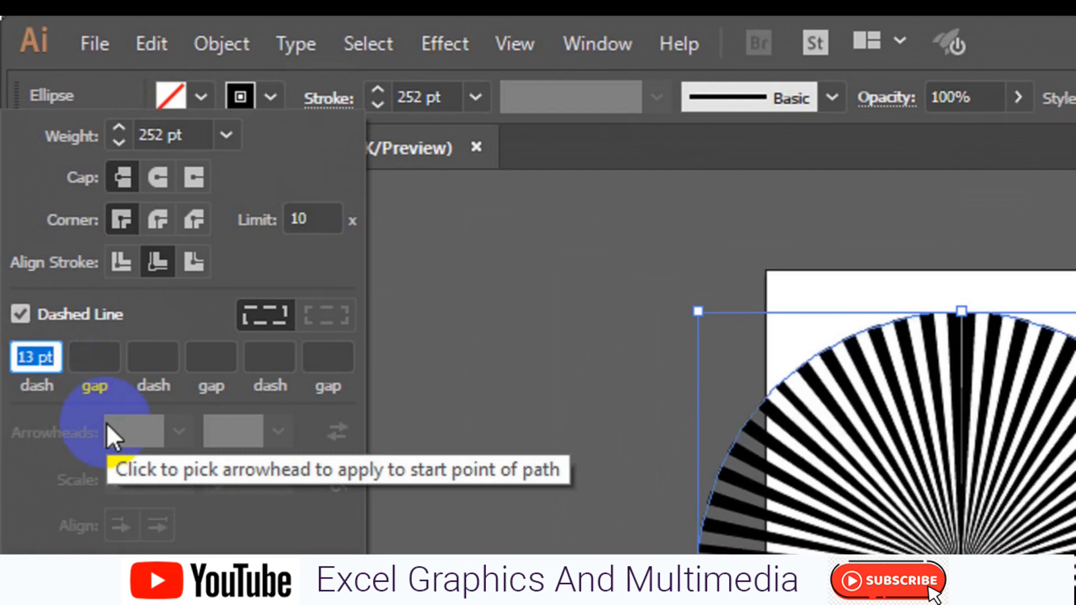
{"action": "key", "text": "Down"}
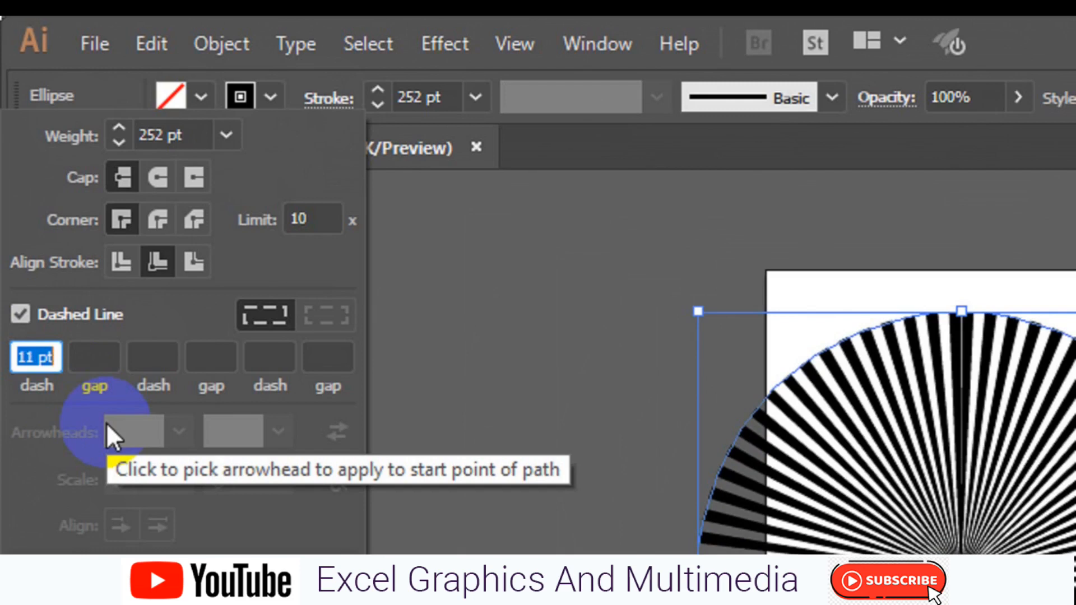
{"action": "key", "text": "Up"}
{"action": "key", "text": "Up"}
{"action": "key", "text": "Up"}
{"action": "key", "text": "Up"}
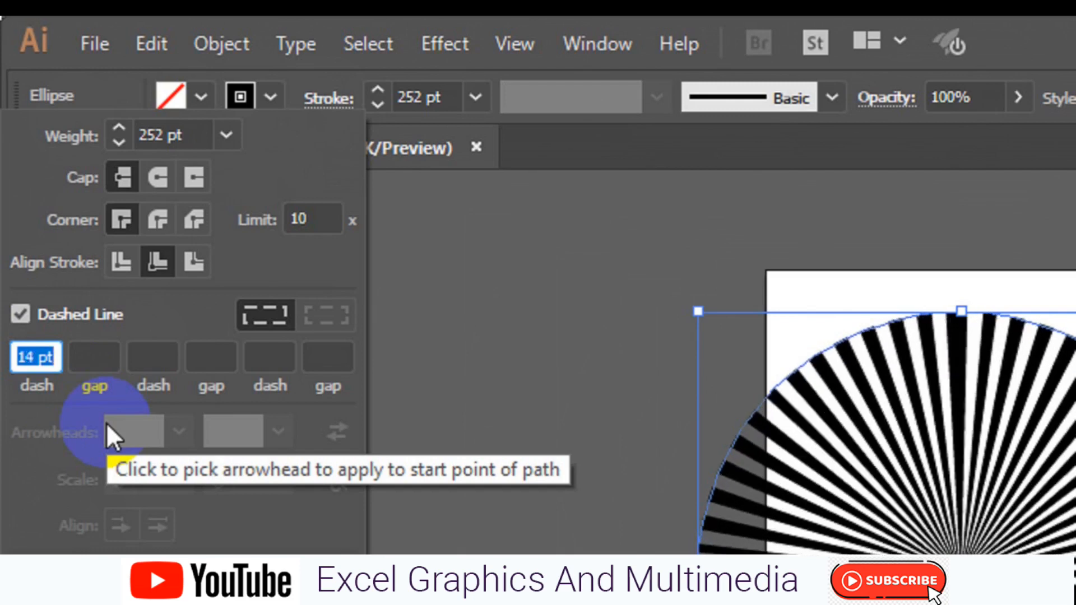
Step: Try dash lengths between 15 and 21 pt on the circle's dashed stroke and settle on 16 pt
{"action": "key", "text": "Up"}
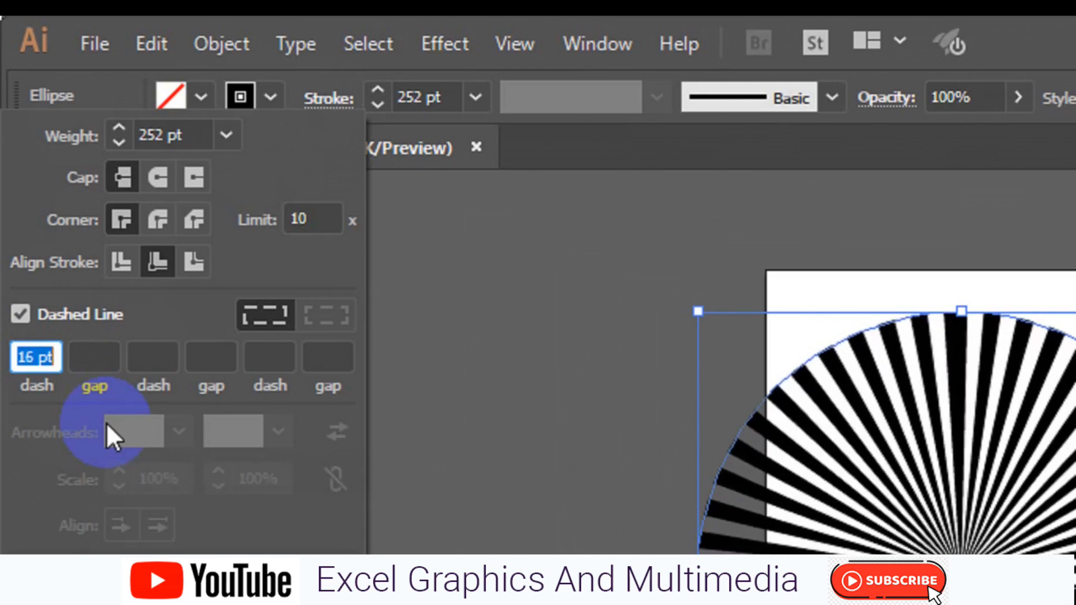
{"action": "key", "text": "Down"}
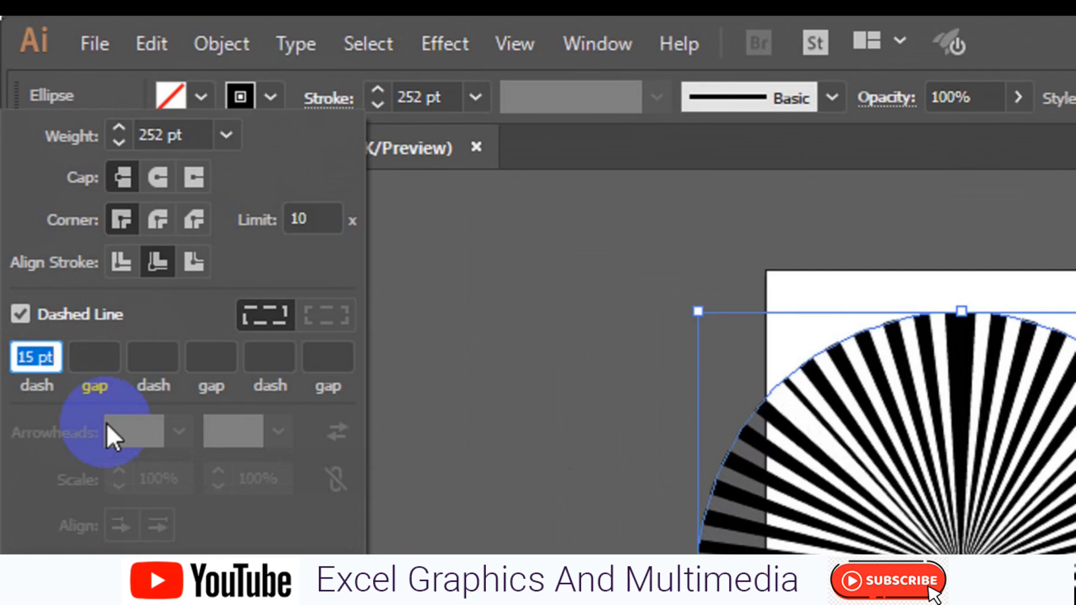
{"action": "key", "text": "Up"}
{"action": "key", "text": "Up"}
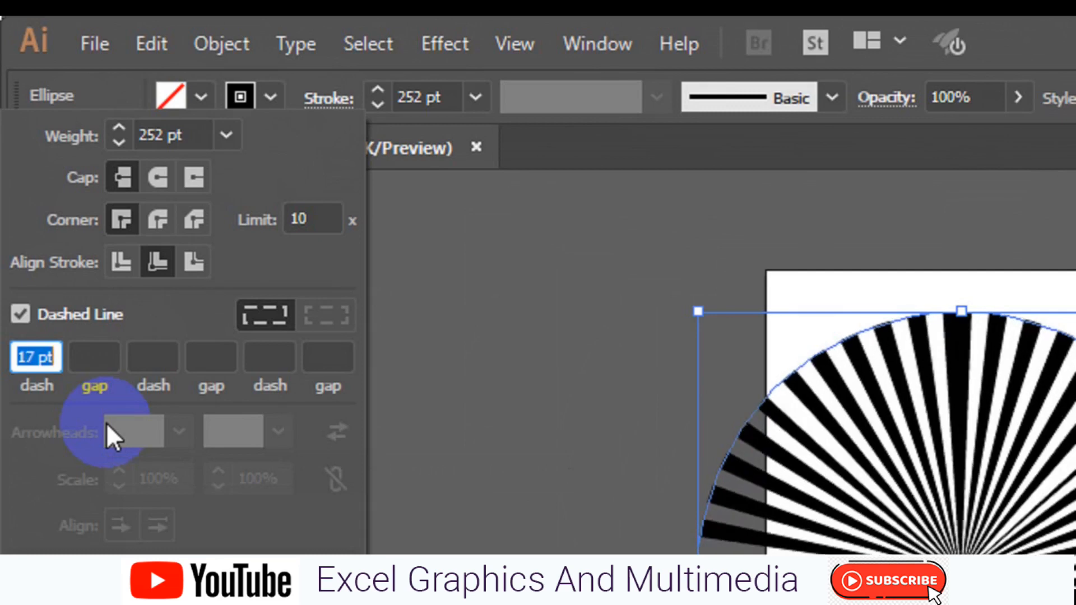
{"action": "key", "text": "Up"}
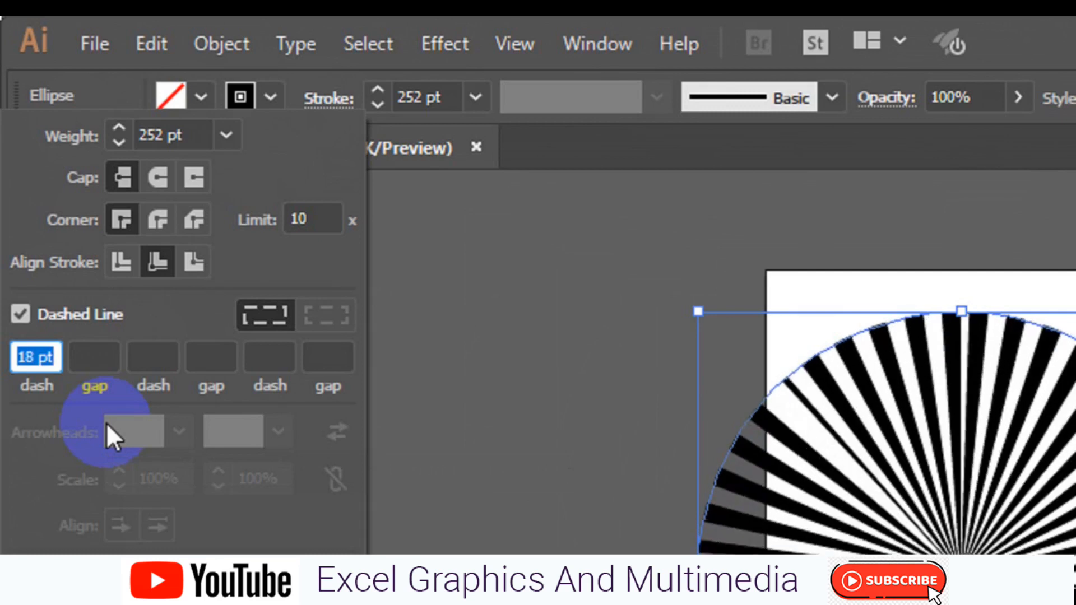
{"action": "key", "text": "Up"}
{"action": "key", "text": "Up"}
{"action": "key", "text": "Up"}
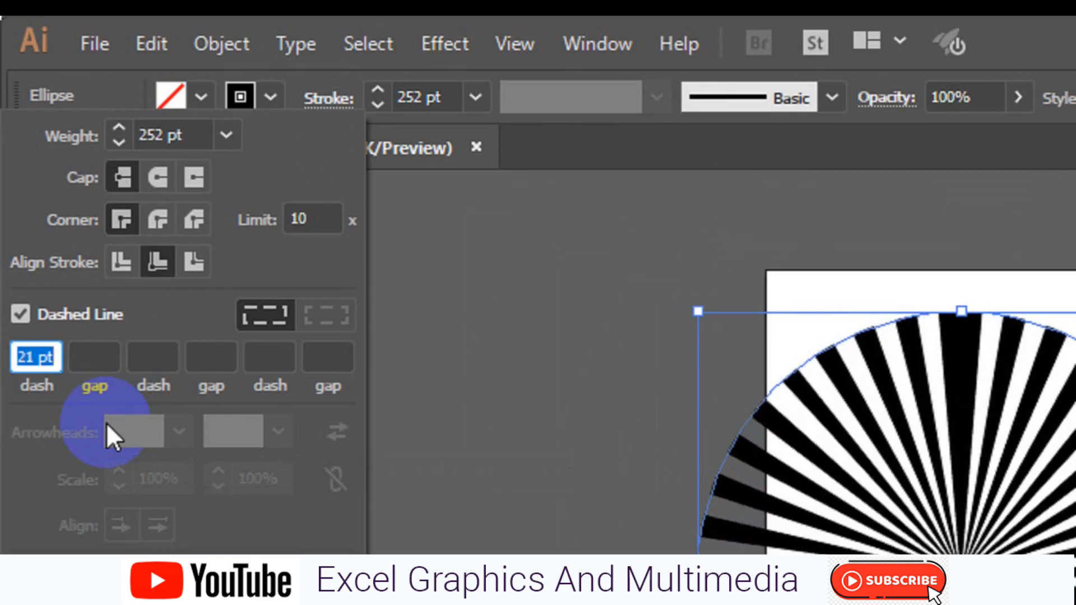
{"action": "key", "text": "Down"}
{"action": "key", "text": "Down"}
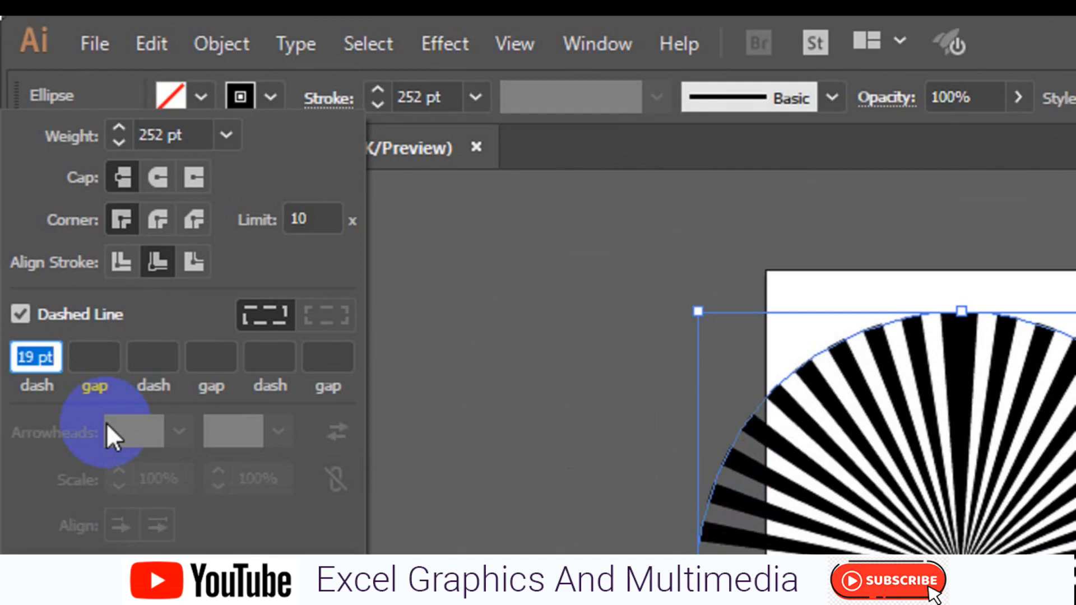
{"action": "key", "text": "Down"}
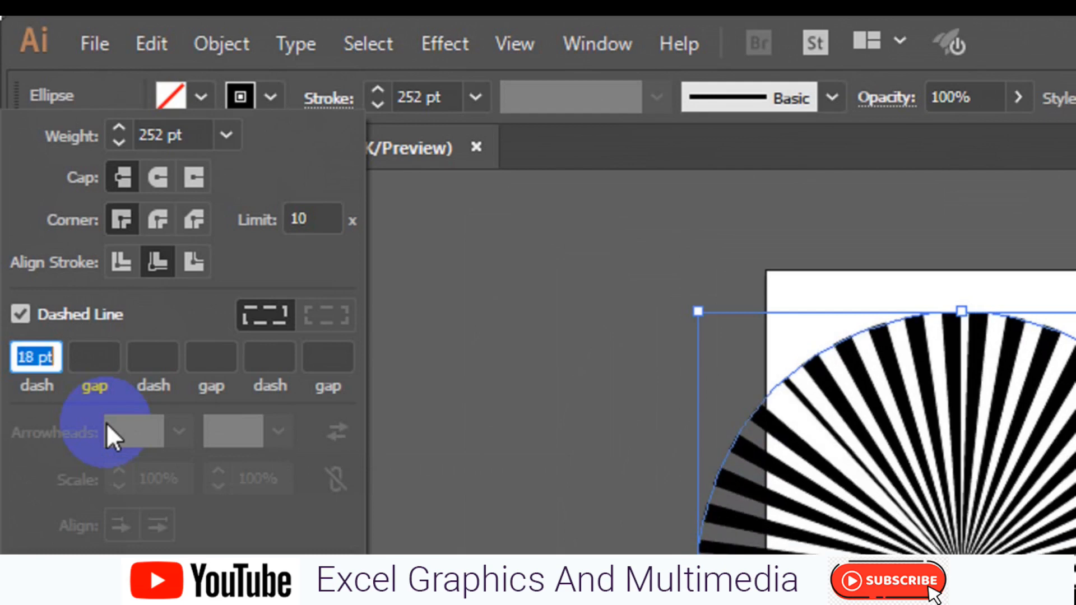
{"action": "key", "text": "Down"}
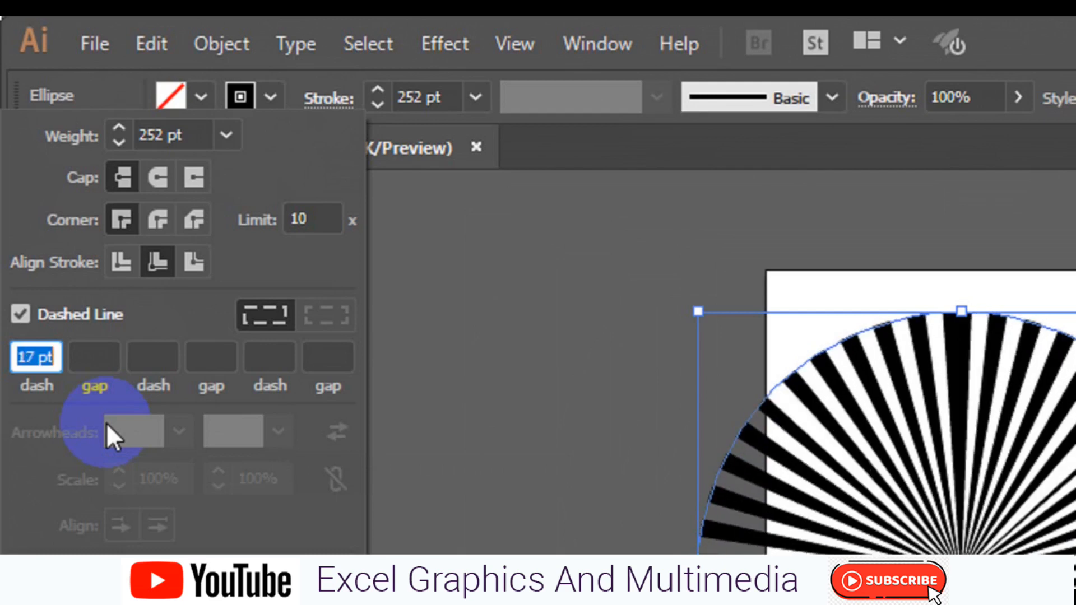
{"action": "key", "text": "Down"}
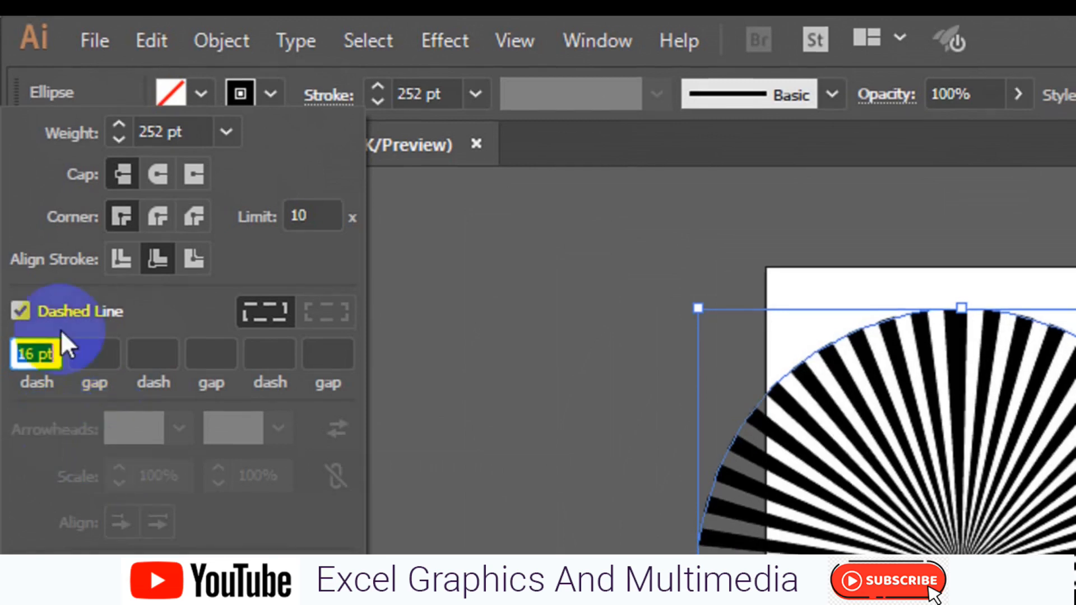
{"action": "key", "text": "Down"}
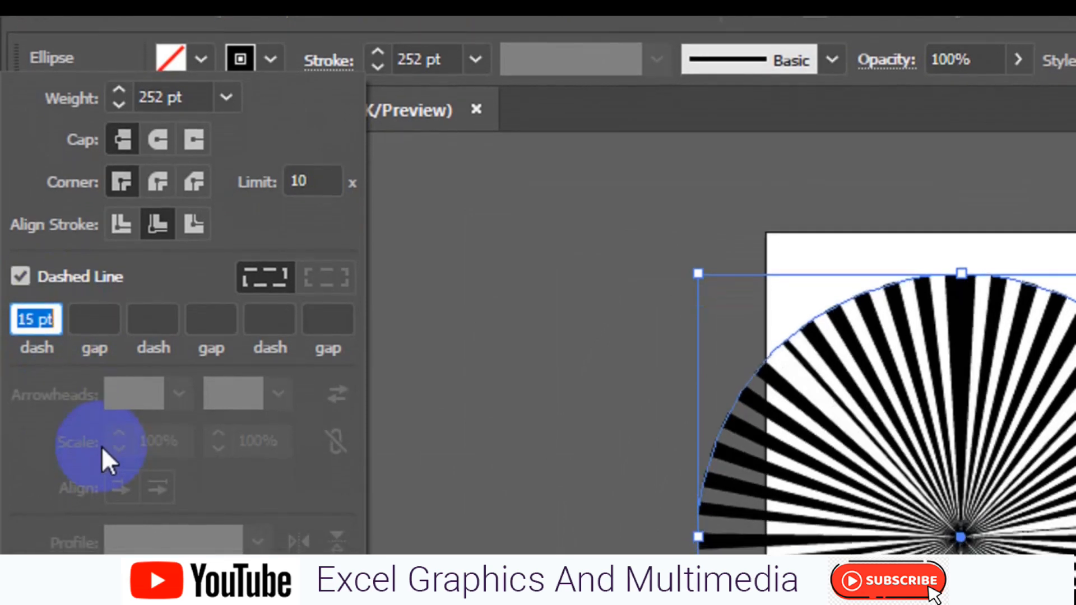
{"action": "key", "text": "Up"}
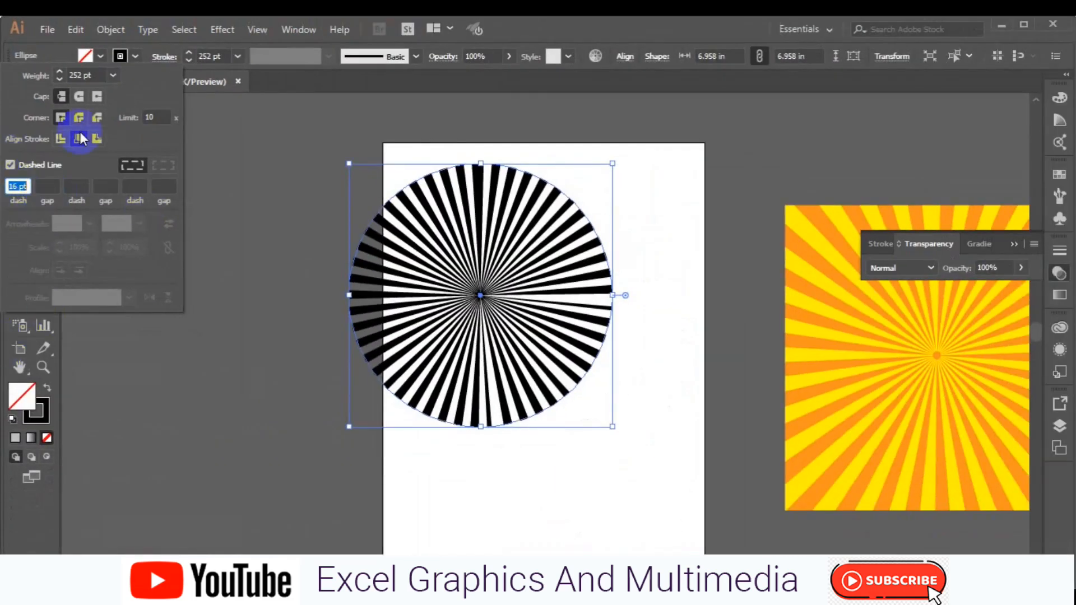
Step: Move the ray circle inward so it lies fully within the artboard near its centre, and deselect it
{"action": "left_click", "coordinate": [137, 51]}
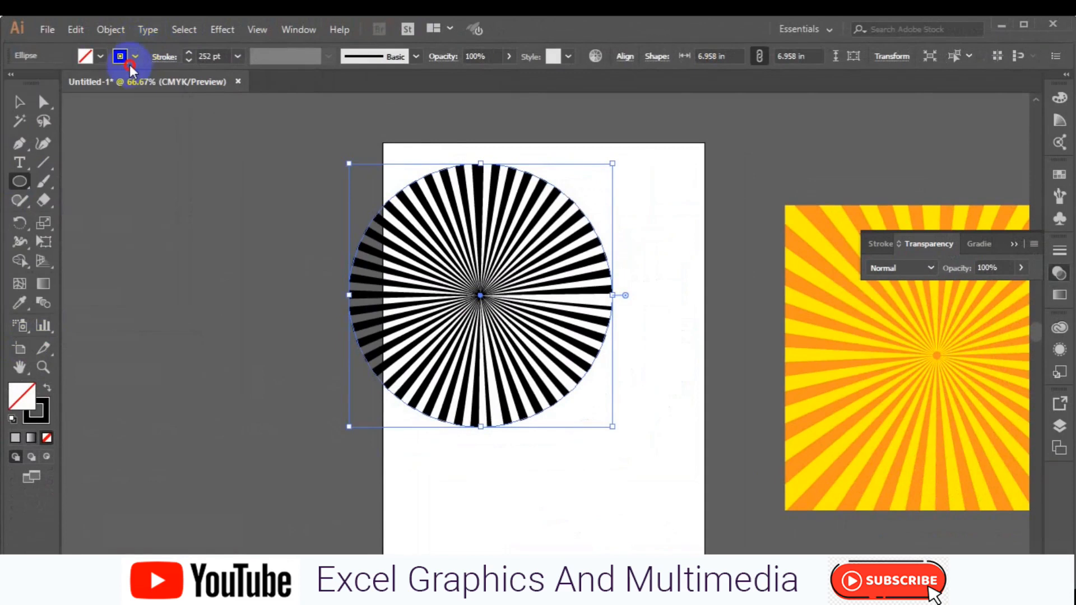
{"action": "left_click", "coordinate": [23, 101]}
{"action": "left_click", "coordinate": [363, 261]}
{"action": "left_click_drag", "start_coordinate": [468, 290], "coordinate": [521, 346]}
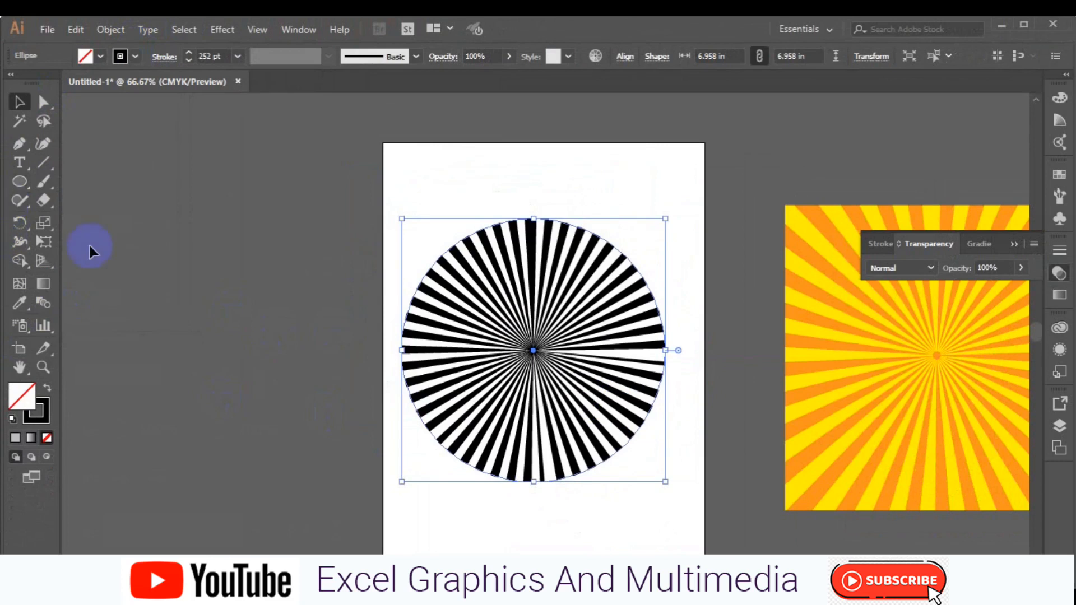
{"action": "left_click", "coordinate": [106, 251]}
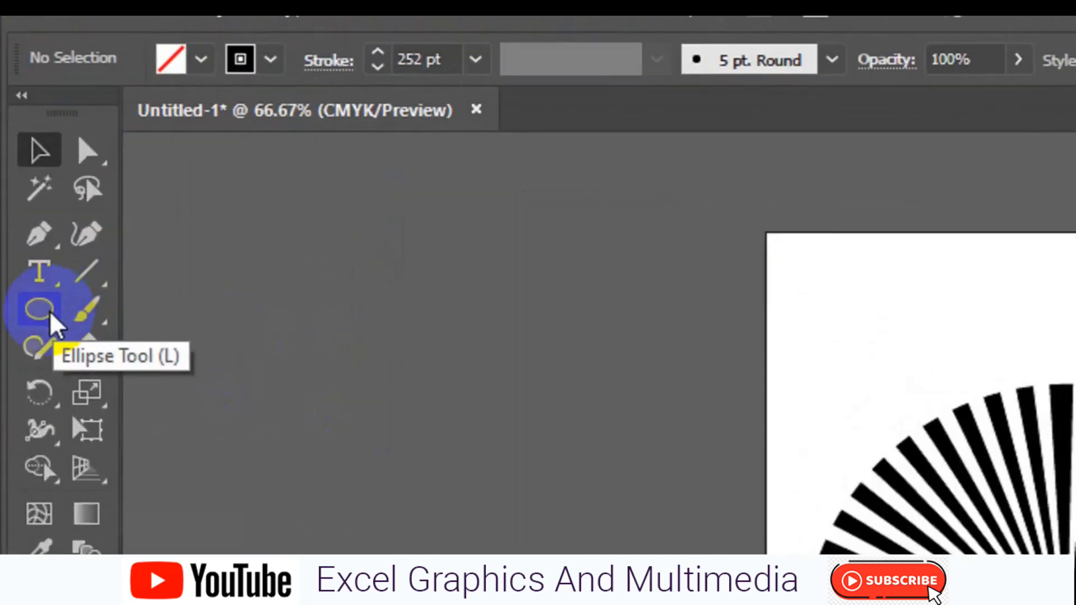
Step: Activate the Rectangle tool with an orange fill (C=0 M=50 Y=100 K=0) and no stroke
{"action": "left_click", "coordinate": [54, 325]}
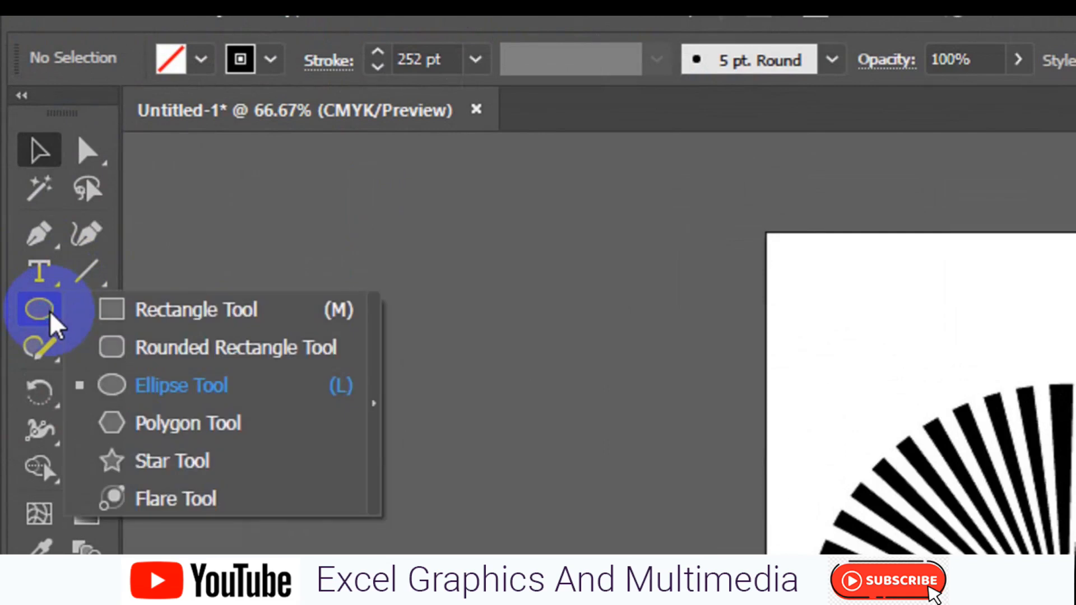
{"action": "left_click", "coordinate": [176, 317]}
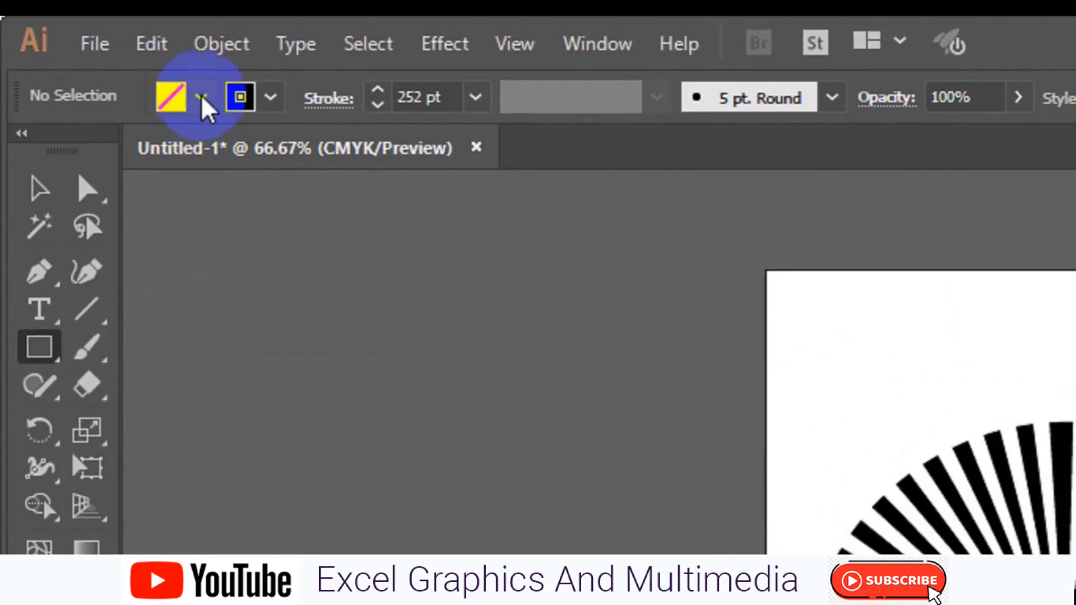
{"action": "left_click", "coordinate": [201, 59]}
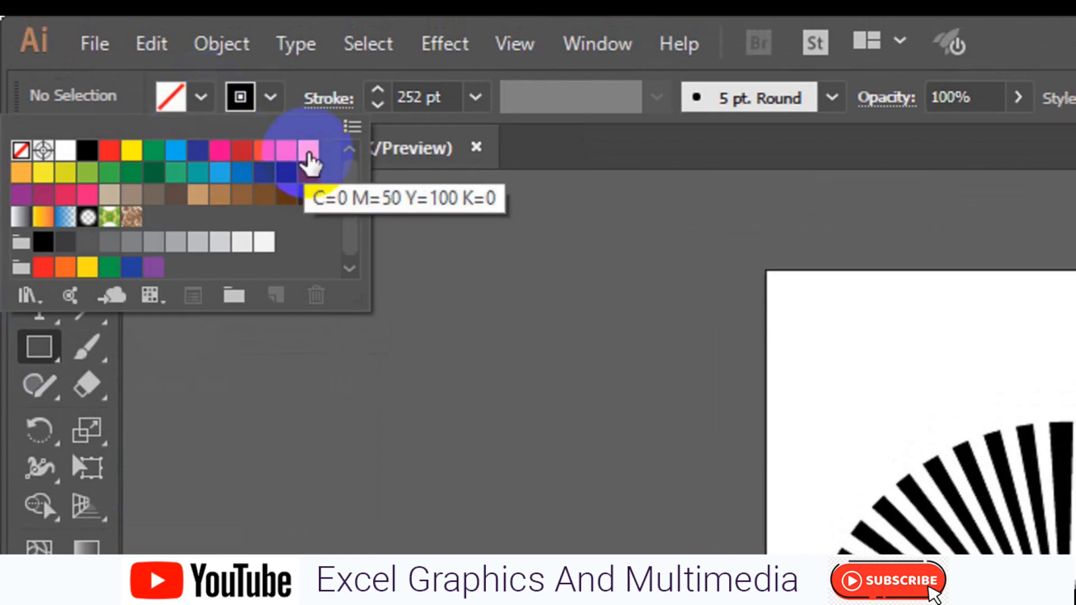
{"action": "left_click", "coordinate": [309, 151]}
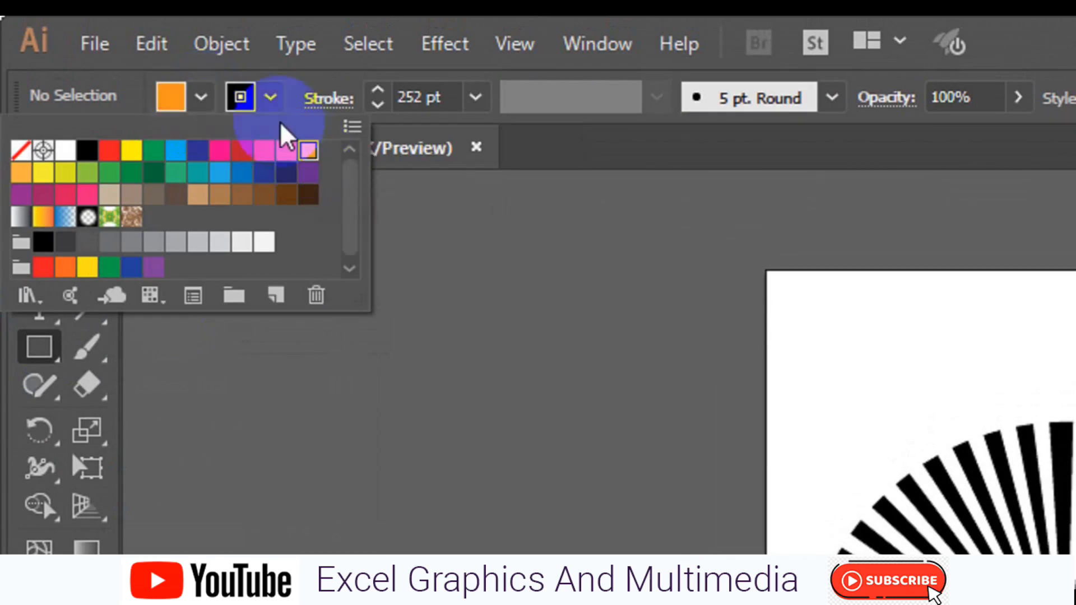
{"action": "left_click", "coordinate": [268, 96]}
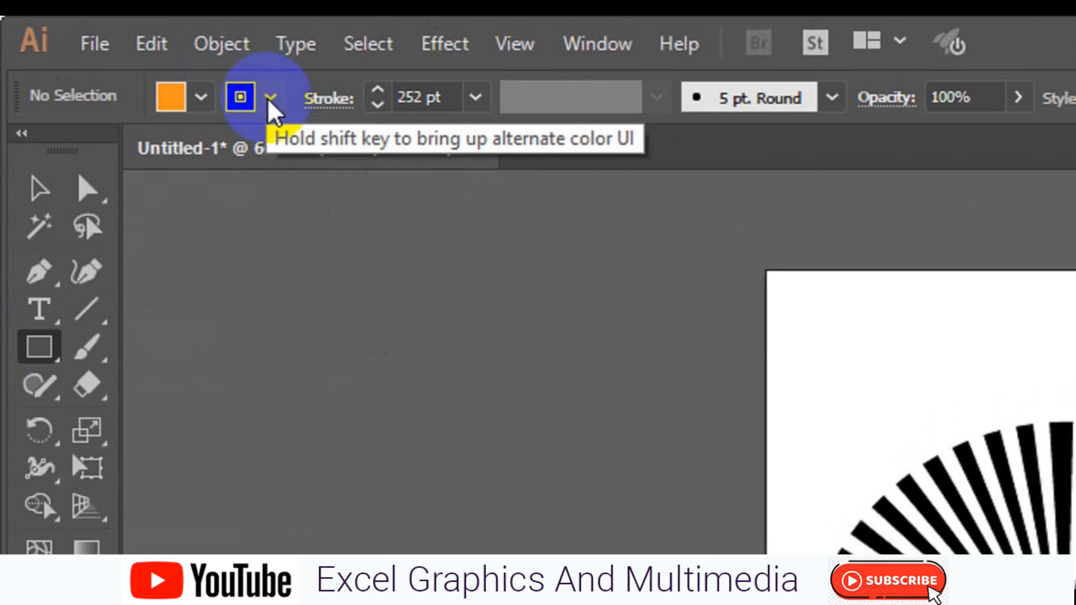
{"action": "left_click", "coordinate": [271, 100]}
{"action": "left_click", "coordinate": [22, 150]}
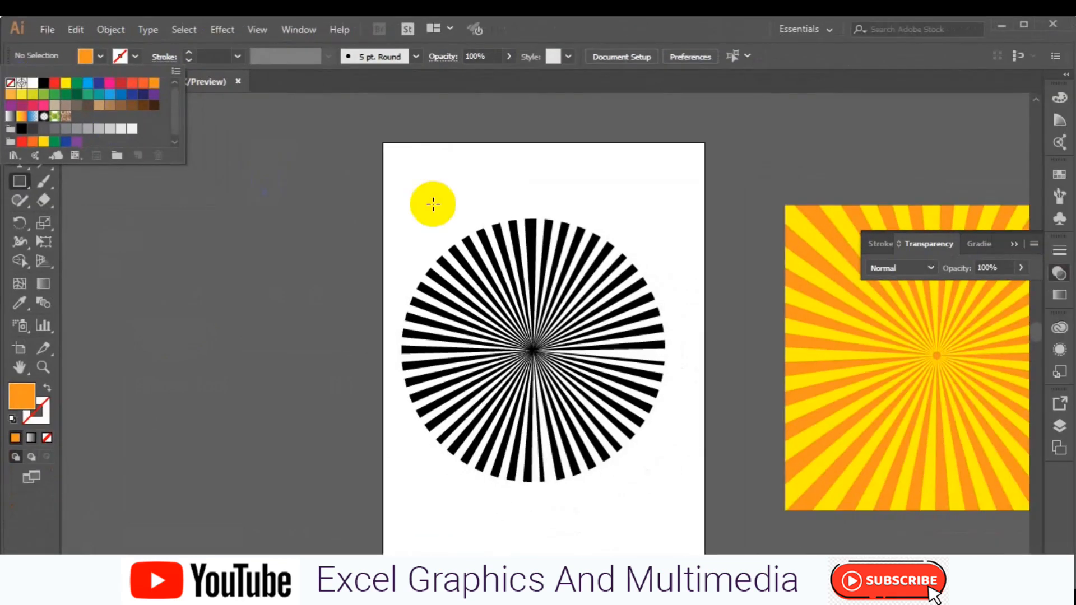
{"action": "left_click", "coordinate": [498, 235]}
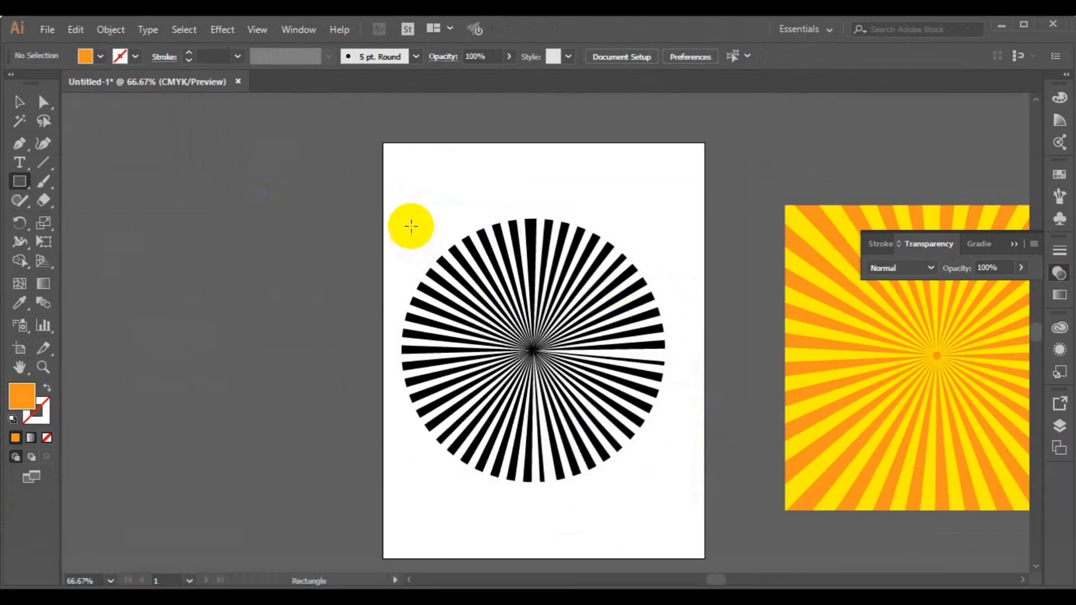
Step: Draw an orange rectangle slightly larger than the ray circle over it and send it to the back
{"action": "mouse_move", "coordinate": [562, 293]}
{"action": "left_mouse_down"}
{"action": "mouse_move", "coordinate": [661, 389]}
{"action": "mouse_move", "coordinate": [690, 501]}
{"action": "left_mouse_up"}
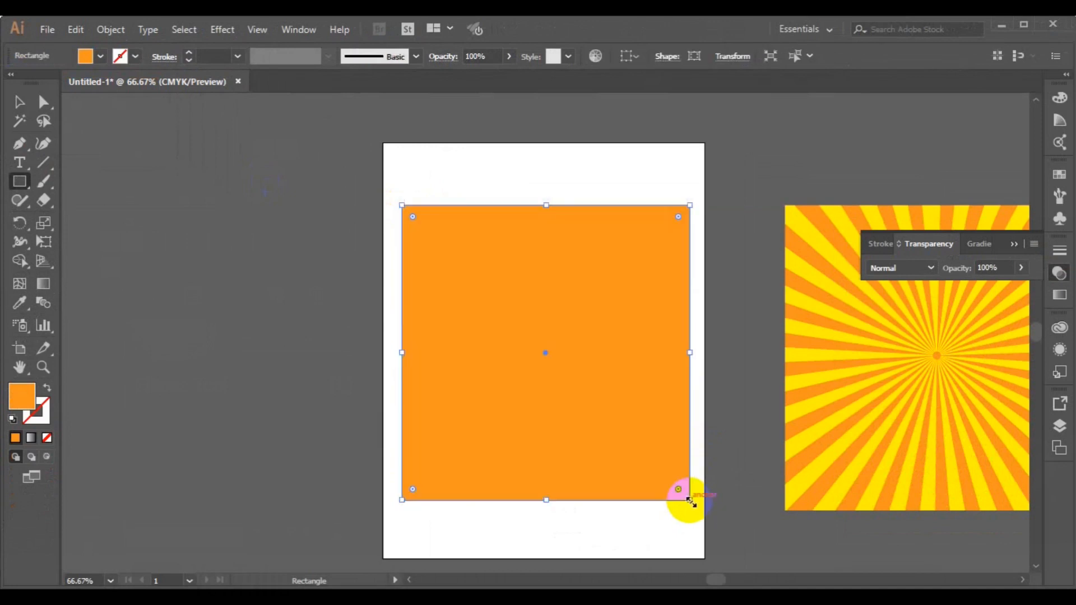
{"action": "right_click", "coordinate": [547, 353]}
{"action": "mouse_move", "coordinate": [615, 289]}
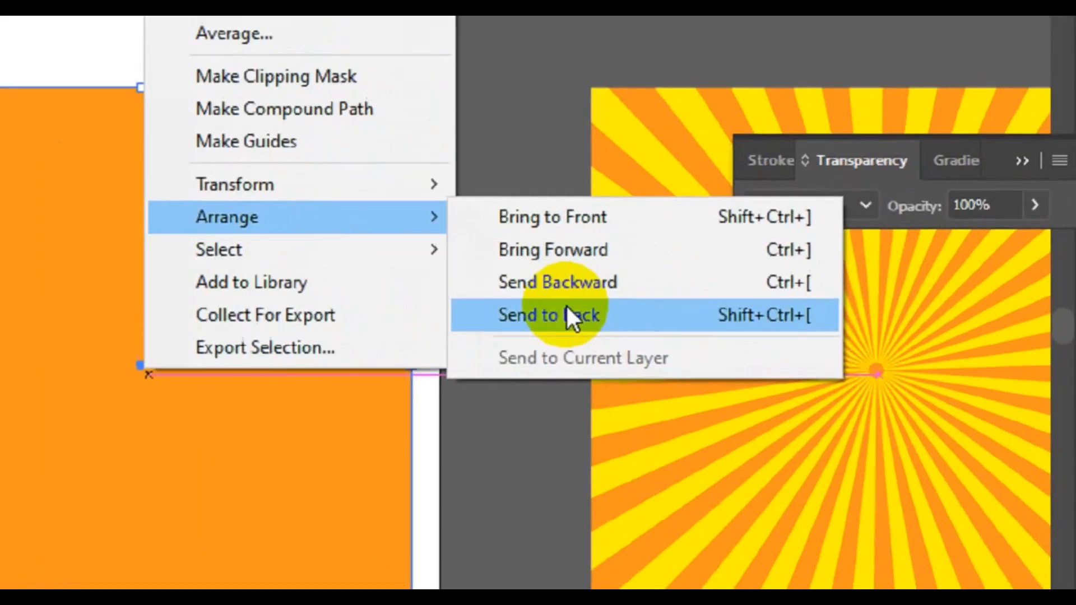
{"action": "left_click", "coordinate": [567, 316]}
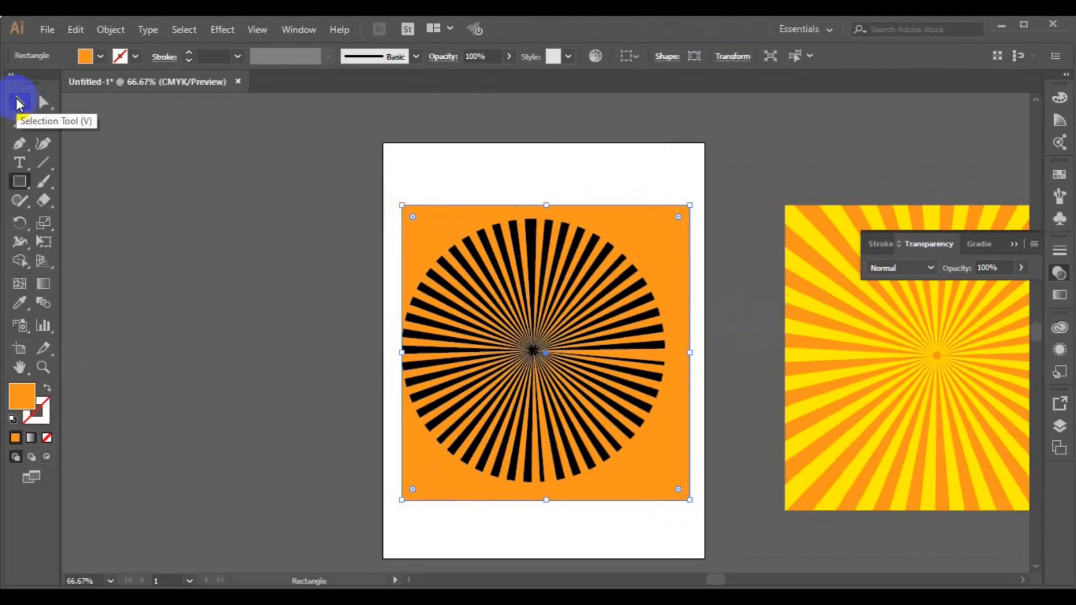
Step: Select the rectangle and the ray circle together, align their centres horizontally and vertically, and deselect them
{"action": "left_click", "coordinate": [20, 102]}
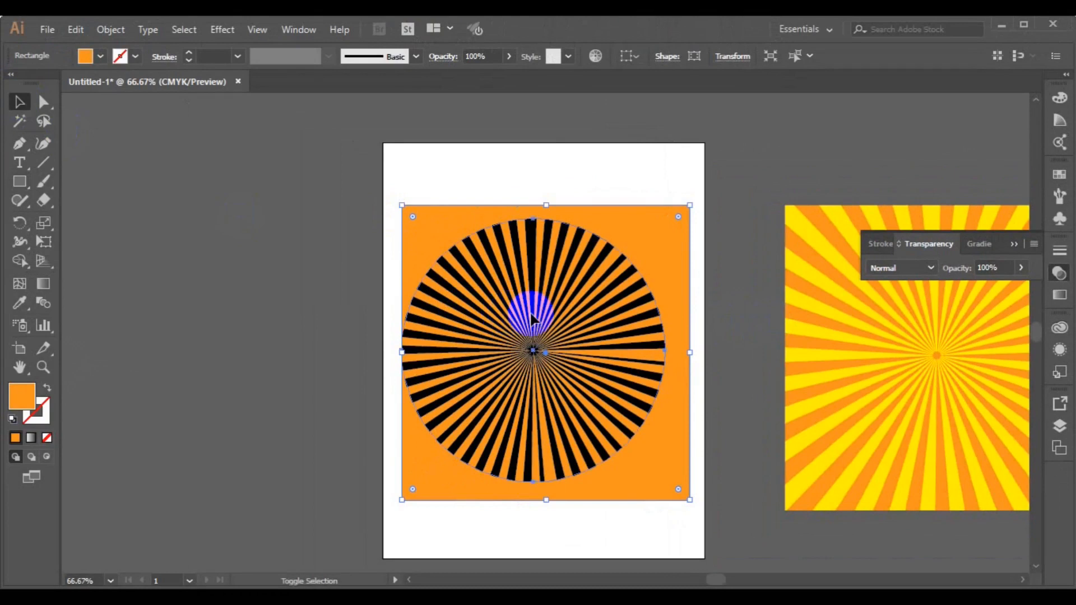
{"action": "left_click", "coordinate": [533, 320], "text": "shift"}
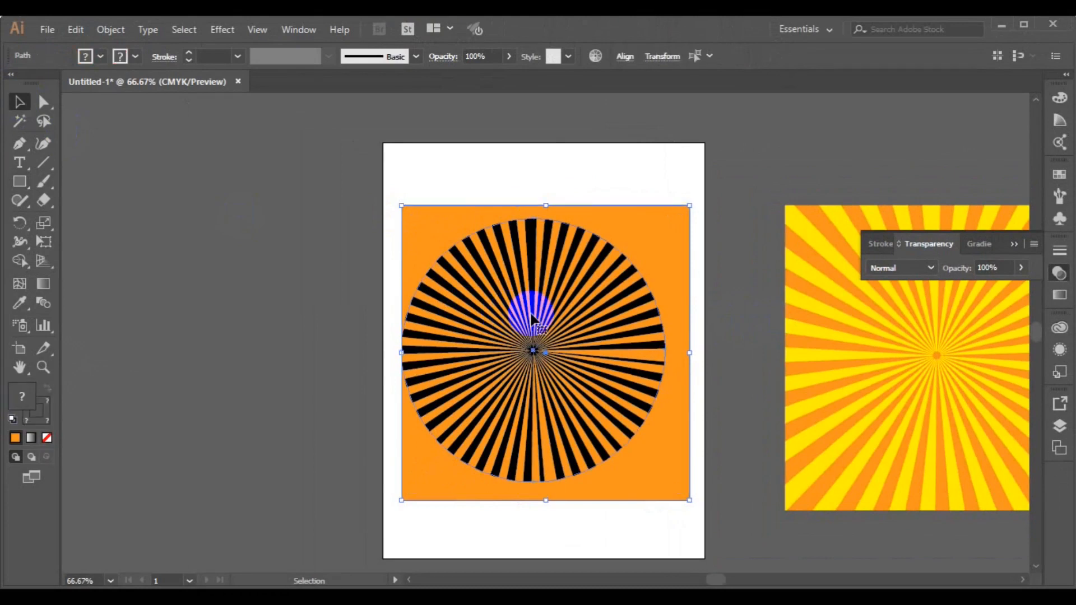
{"action": "left_click", "coordinate": [624, 58]}
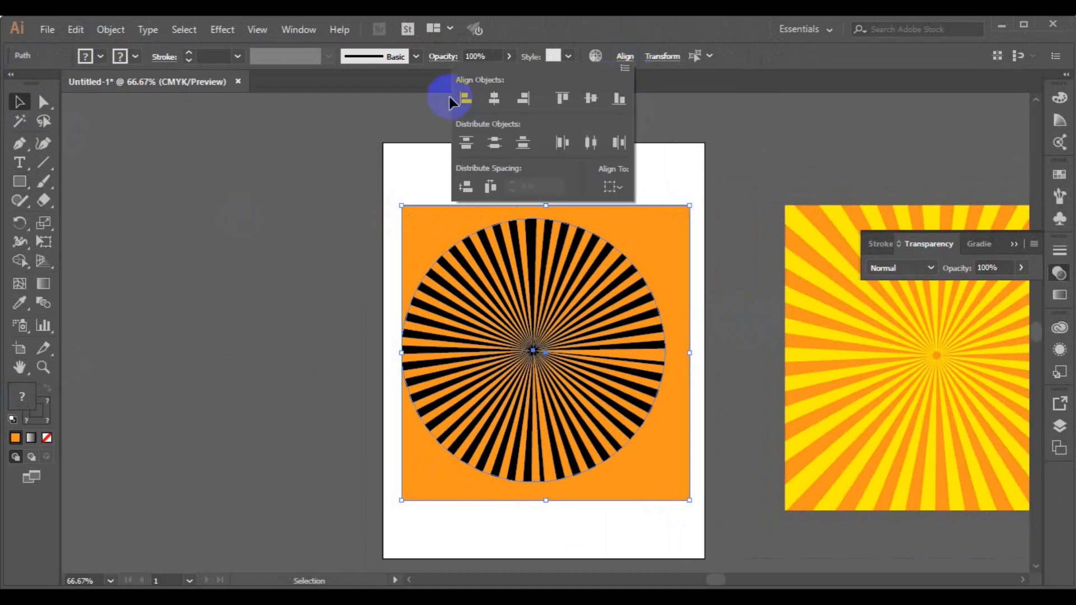
{"action": "left_click", "coordinate": [591, 100]}
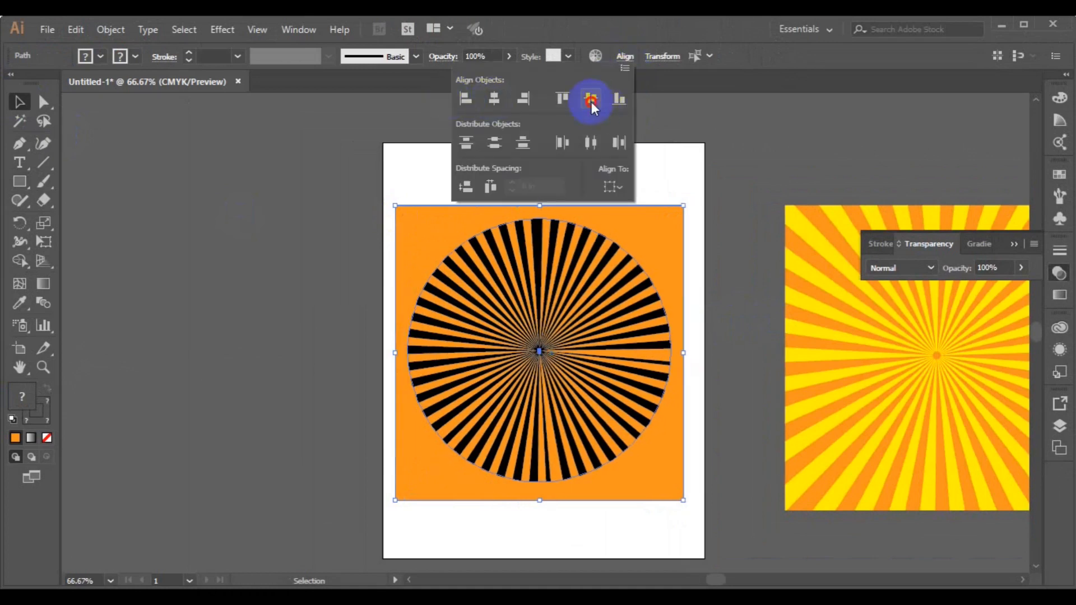
{"action": "left_click", "coordinate": [324, 308]}
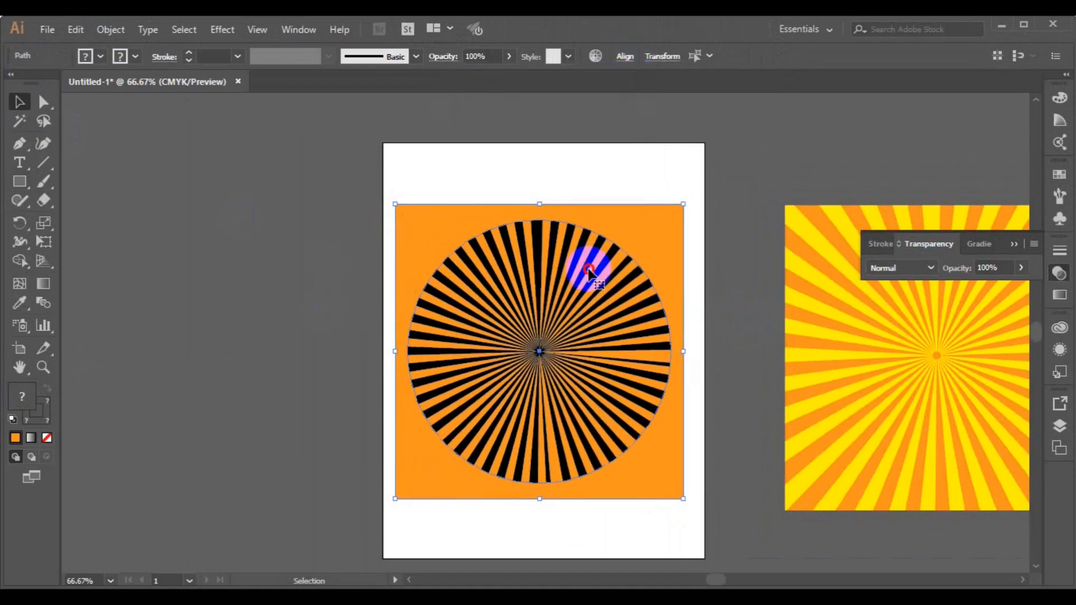
{"action": "left_click", "coordinate": [333, 357]}
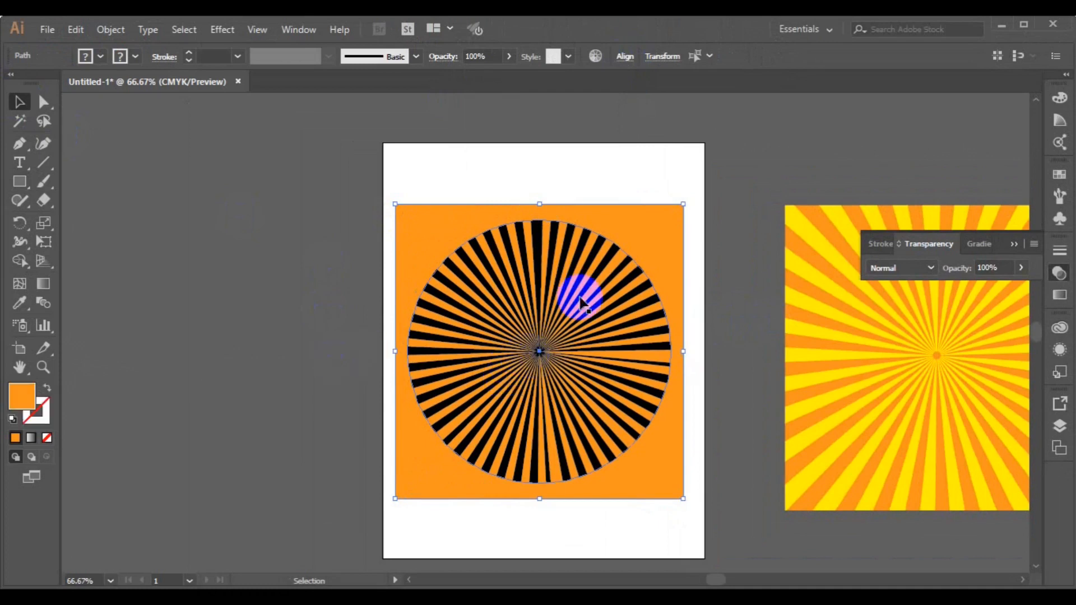
Step: Expand the appearance of the black ray circle and expand it into filled shapes
{"action": "left_click", "coordinate": [534, 338]}
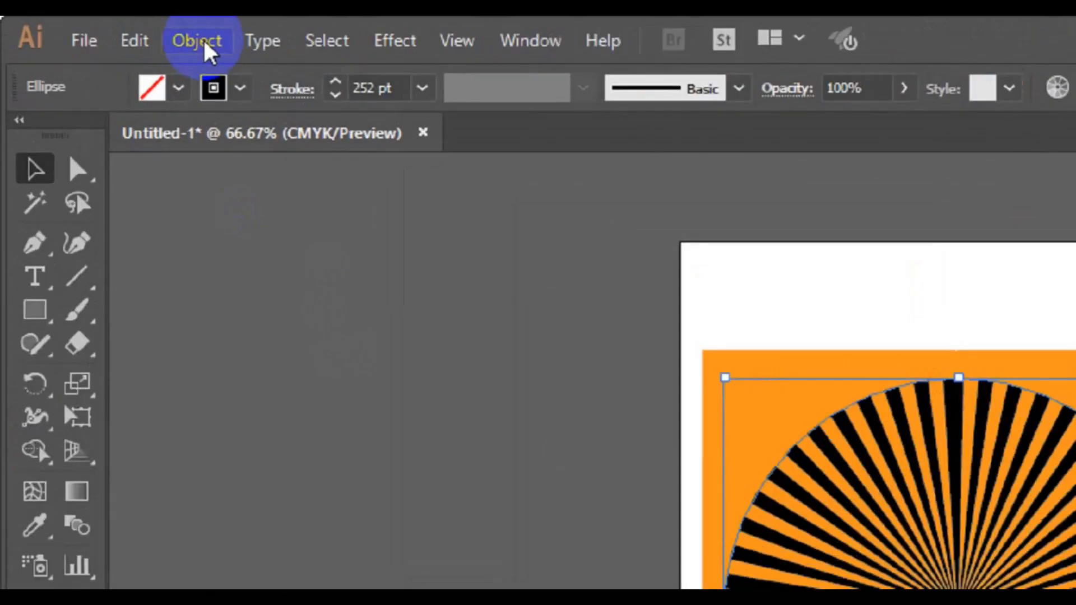
{"action": "left_click", "coordinate": [209, 49]}
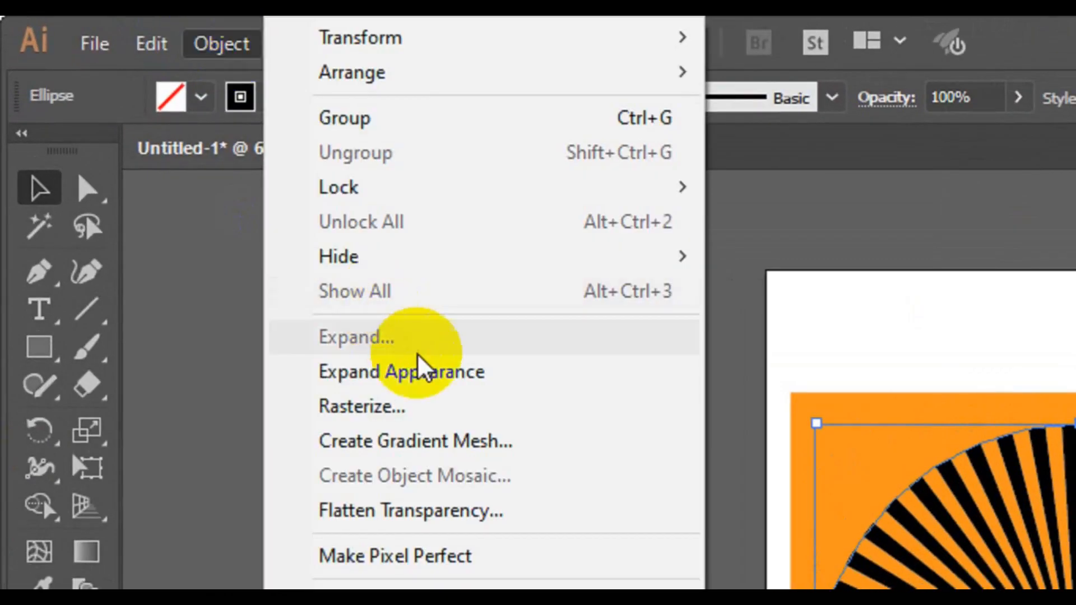
{"action": "left_click", "coordinate": [420, 386]}
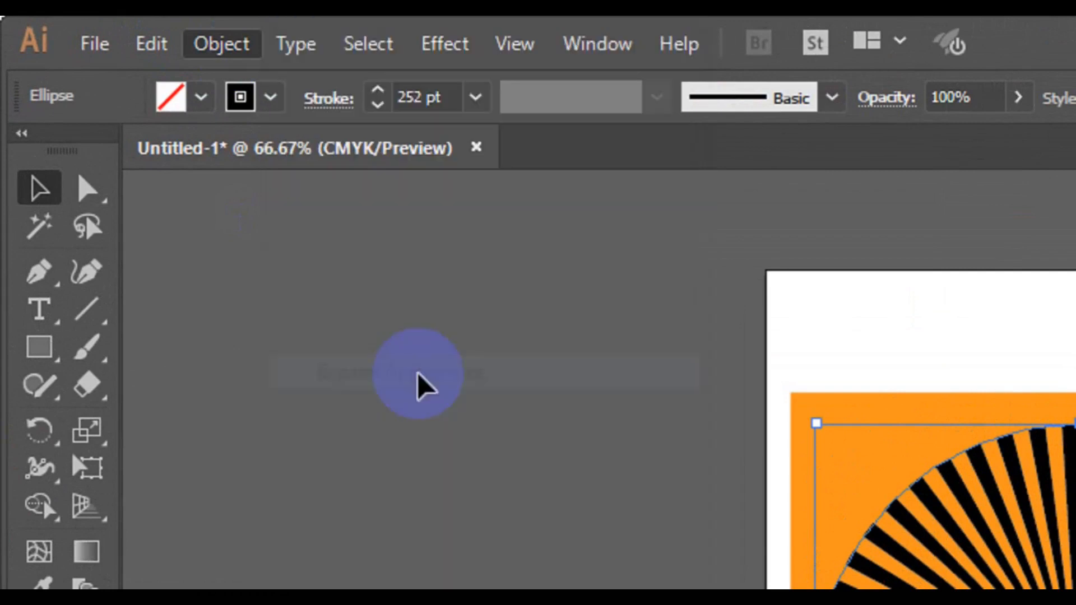
{"action": "left_click", "coordinate": [219, 47]}
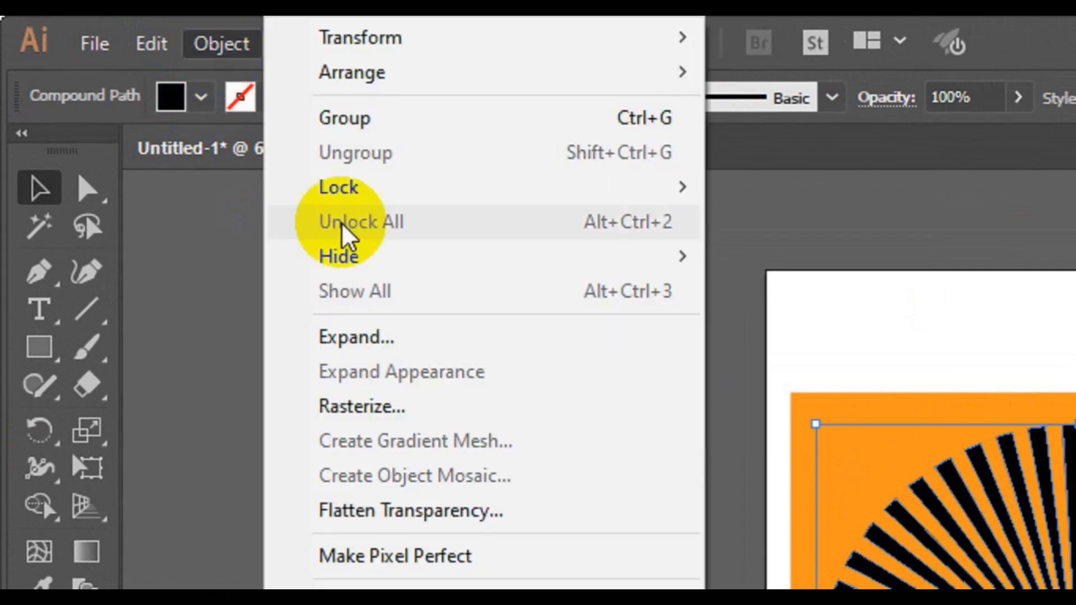
{"action": "left_click", "coordinate": [380, 337]}
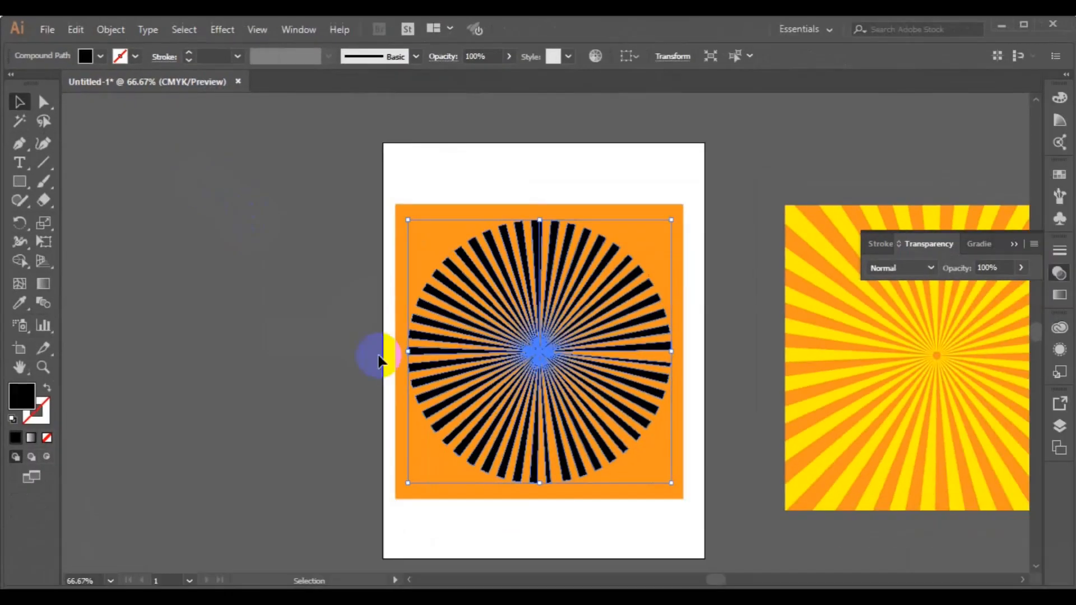
Step: Enlarge the rays from their centre until they extend beyond the orange rectangle, and select both objects together
{"action": "left_click_drag", "start_coordinate": [671, 482], "coordinate": [816, 572]}
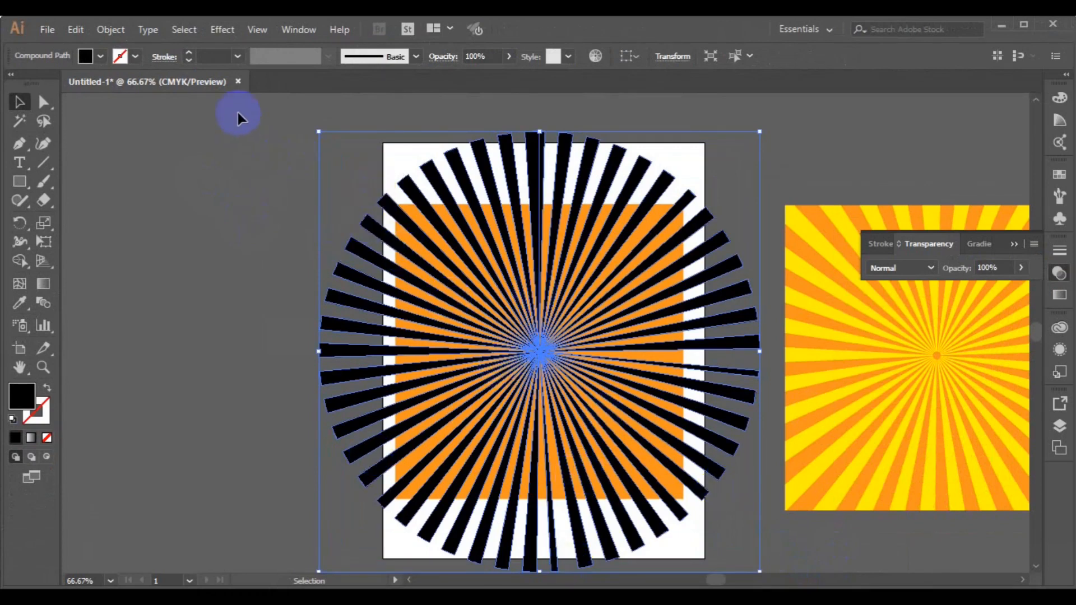
{"action": "left_click_drag", "start_coordinate": [238, 112], "coordinate": [767, 465]}
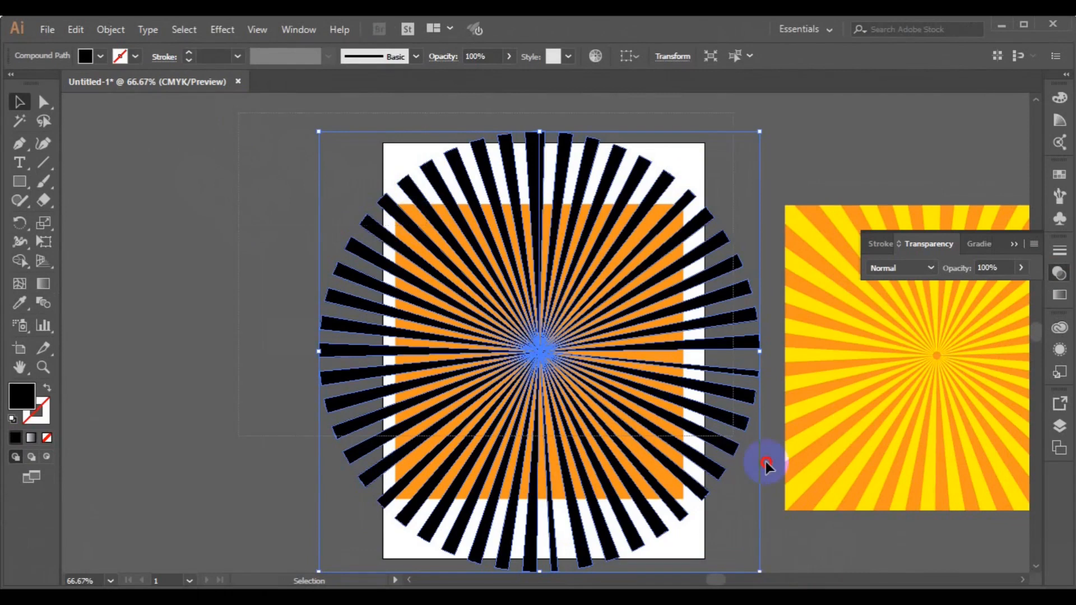
{"action": "left_click_drag", "start_coordinate": [784, 512], "coordinate": [785, 513]}
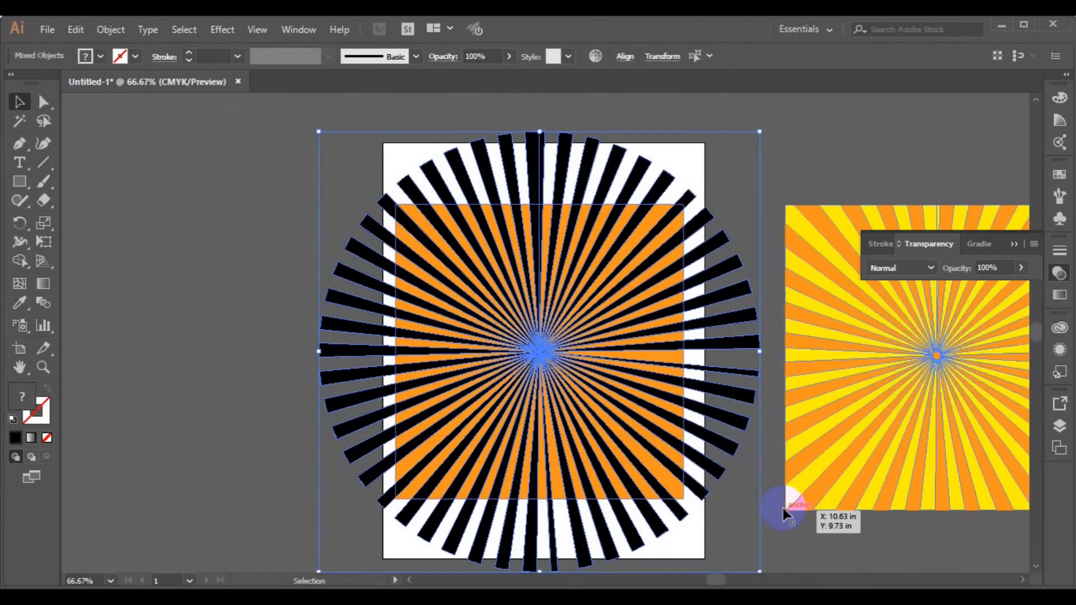
{"action": "left_click", "coordinate": [435, 342]}
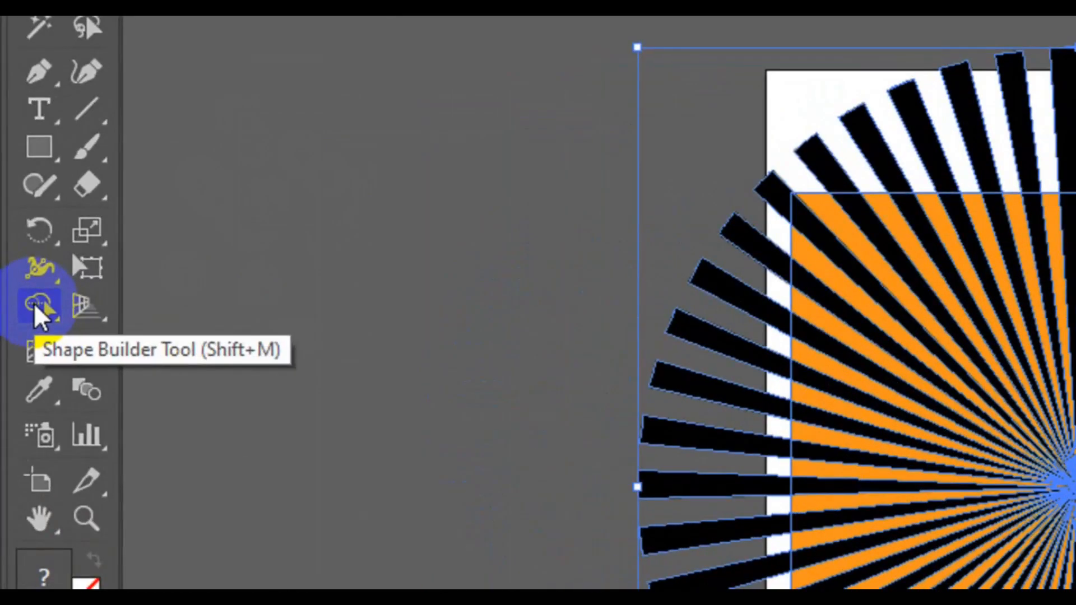
Step: Activate the Shape Builder tool with no fill and no stroke
{"action": "left_click", "coordinate": [35, 306]}
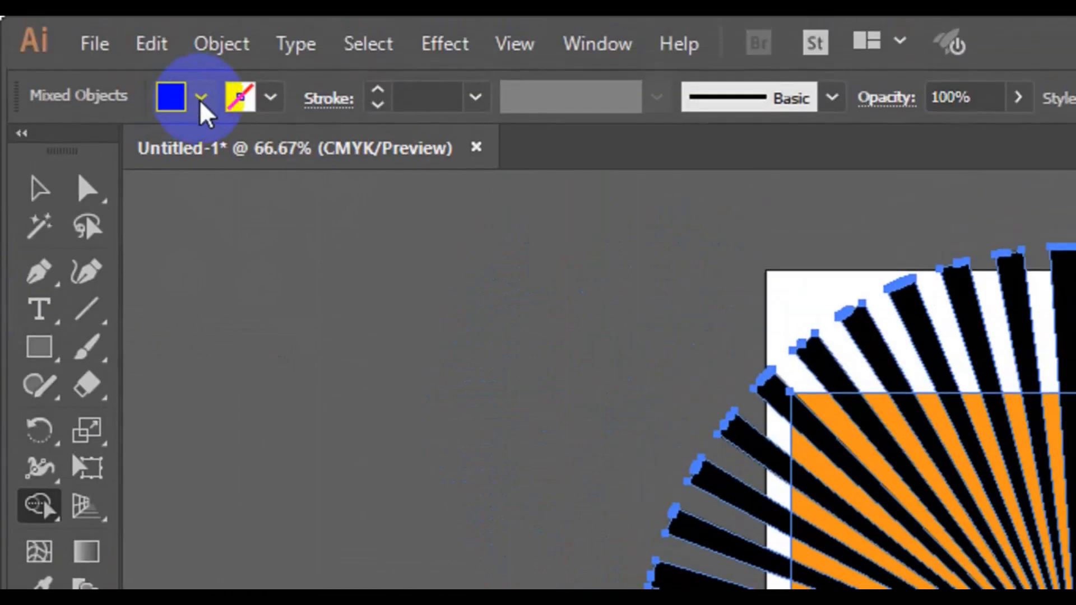
{"action": "left_click", "coordinate": [200, 97]}
{"action": "left_click", "coordinate": [21, 150]}
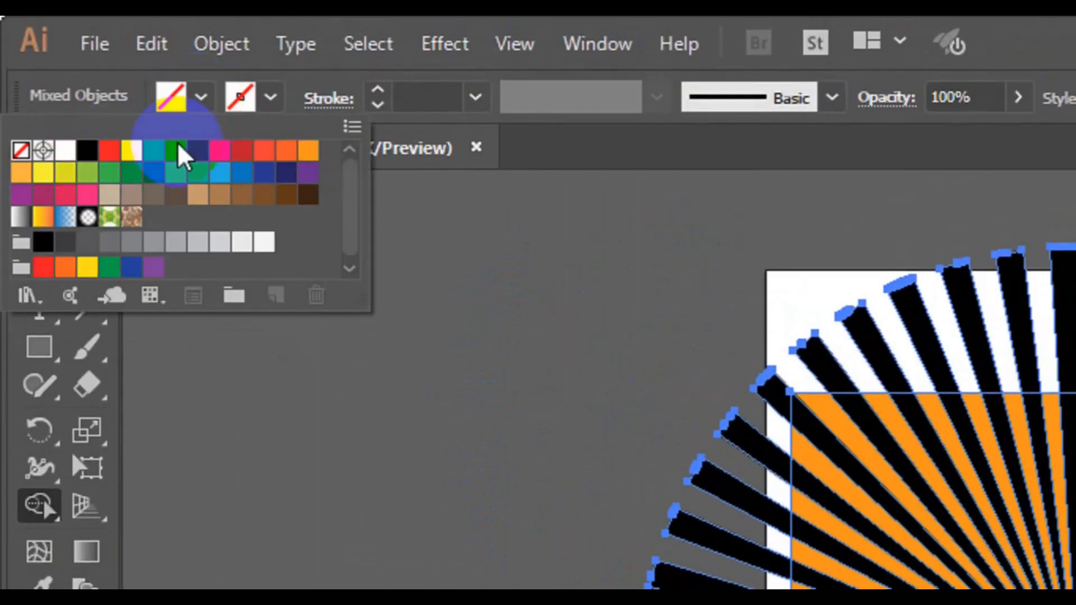
{"action": "left_click", "coordinate": [240, 101]}
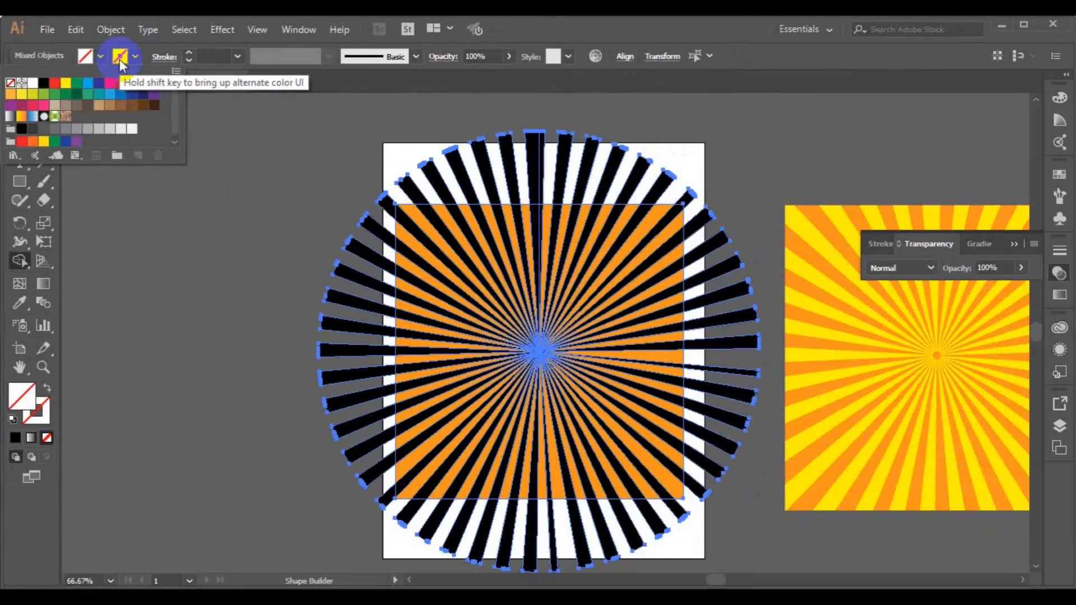
Step: Remove the ray parts protruding past all four edges of the orange rectangle with the Shape Builder tool, and deselect the artwork
{"action": "left_click", "coordinate": [387, 208]}
{"action": "mouse_move", "coordinate": [387, 207]}
{"action": "left_mouse_down"}
{"action": "mouse_move", "coordinate": [370, 227]}
{"action": "mouse_move", "coordinate": [375, 381]}
{"action": "mouse_move", "coordinate": [376, 360]}
{"action": "left_mouse_up"}
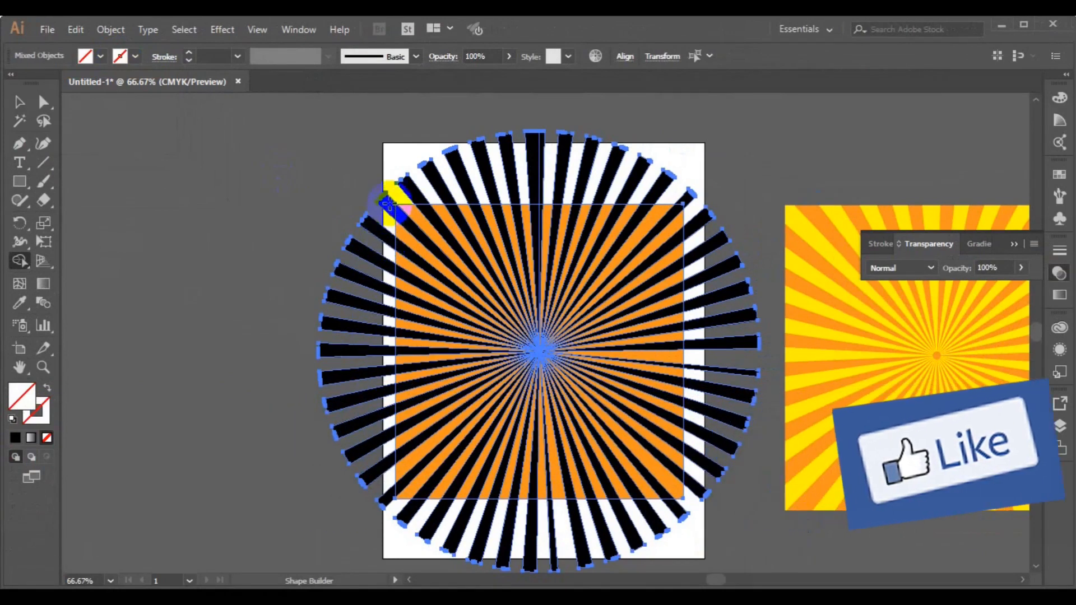
{"action": "mouse_move", "coordinate": [385, 202]}
{"action": "left_mouse_down"}
{"action": "mouse_move", "coordinate": [368, 241]}
{"action": "mouse_move", "coordinate": [364, 377]}
{"action": "mouse_move", "coordinate": [367, 452]}
{"action": "mouse_move", "coordinate": [388, 498]}
{"action": "left_mouse_up"}
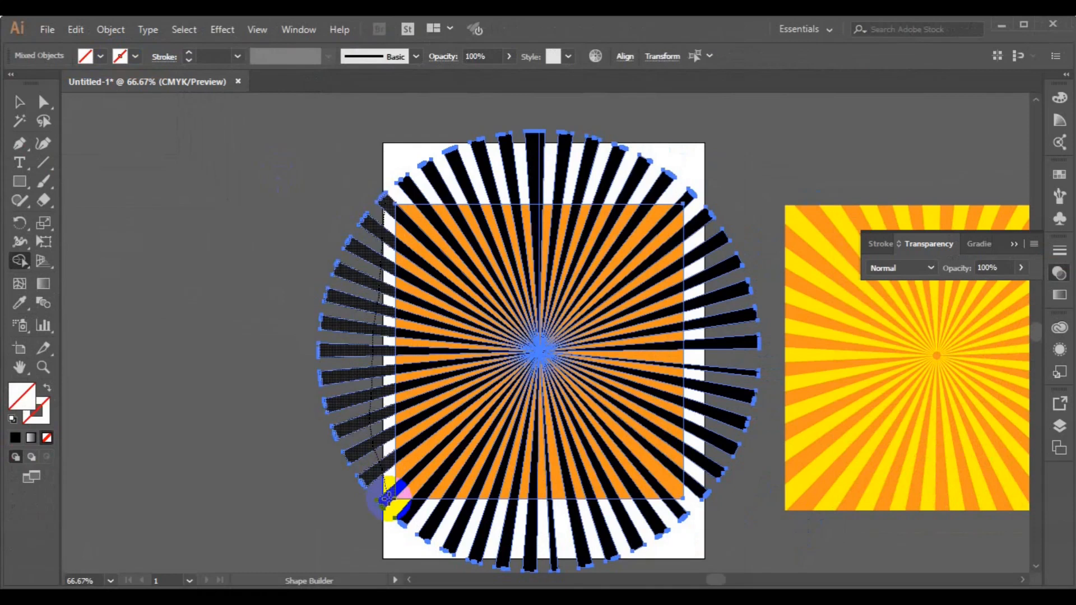
{"action": "left_click_drag", "start_coordinate": [388, 497], "coordinate": [391, 494]}
{"action": "left_click_drag", "start_coordinate": [414, 189], "coordinate": [661, 186]}
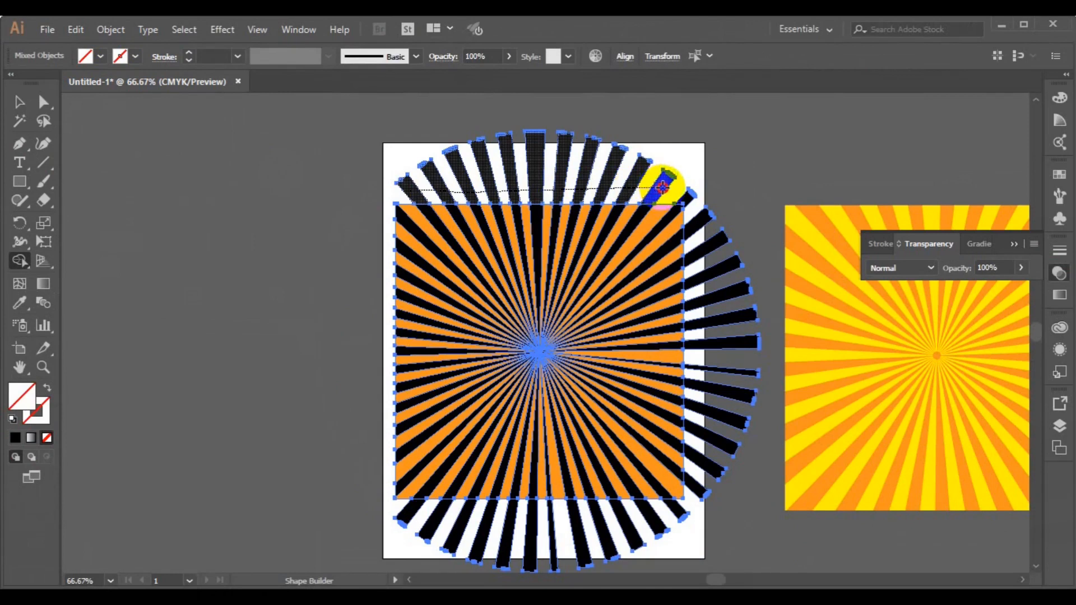
{"action": "left_click_drag", "start_coordinate": [662, 186], "coordinate": [660, 185]}
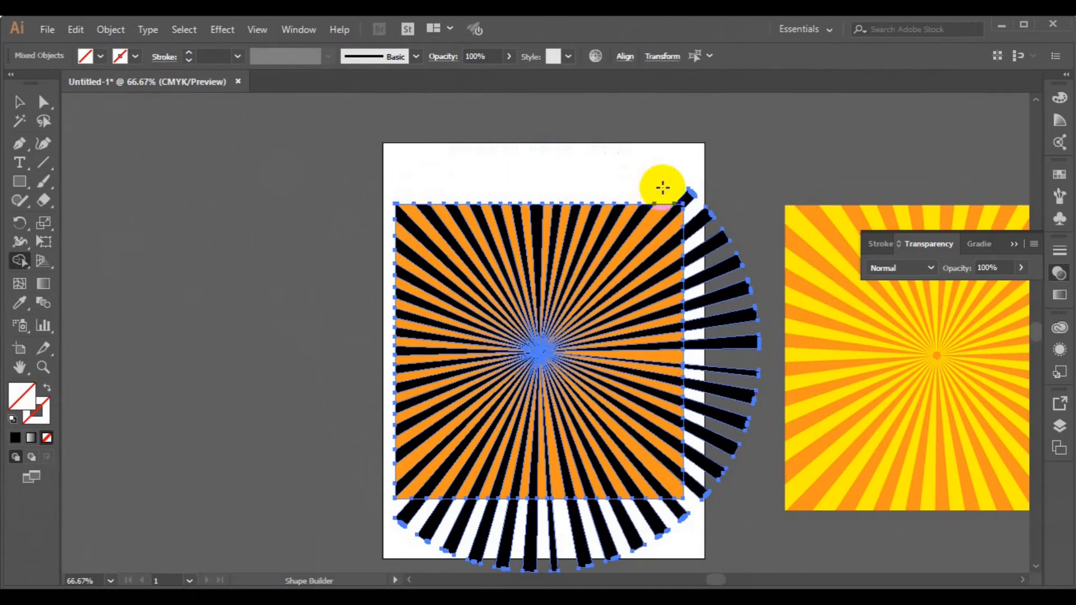
{"action": "mouse_move", "coordinate": [686, 196]}
{"action": "left_mouse_down"}
{"action": "mouse_move", "coordinate": [709, 244]}
{"action": "mouse_move", "coordinate": [722, 325]}
{"action": "mouse_move", "coordinate": [723, 413]}
{"action": "mouse_move", "coordinate": [701, 505]}
{"action": "left_mouse_up"}
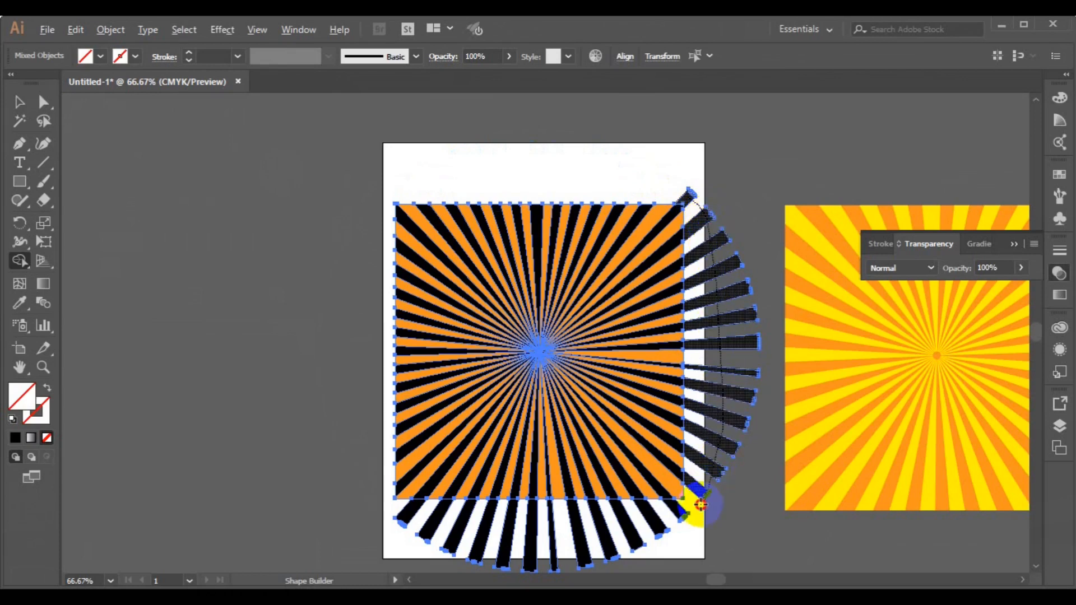
{"action": "left_click_drag", "start_coordinate": [700, 505], "coordinate": [698, 502]}
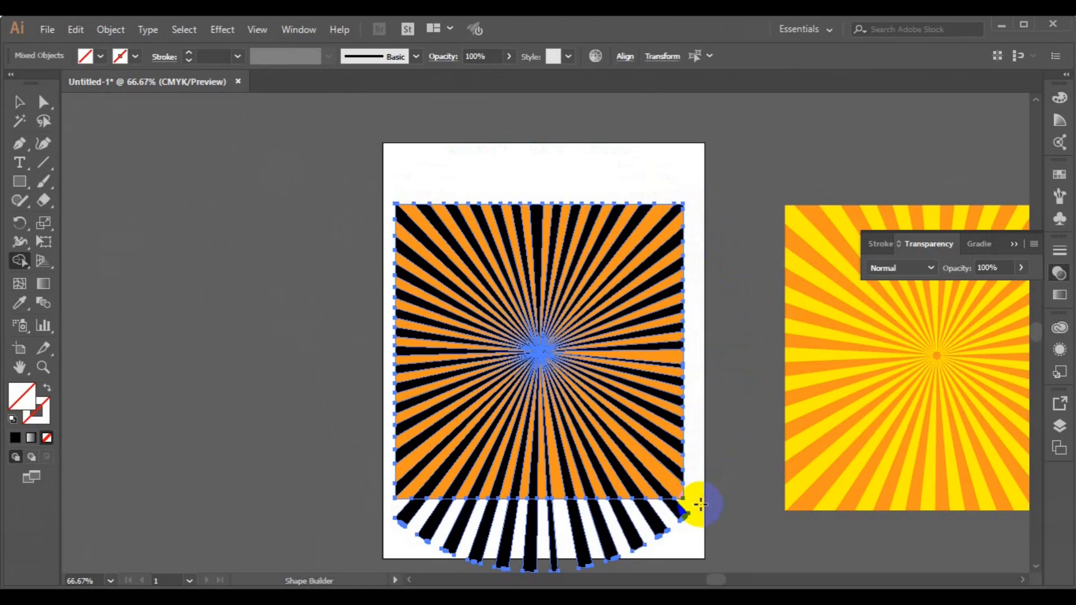
{"action": "mouse_move", "coordinate": [398, 508]}
{"action": "left_mouse_down"}
{"action": "mouse_move", "coordinate": [472, 528]}
{"action": "mouse_move", "coordinate": [631, 526]}
{"action": "mouse_move", "coordinate": [683, 510]}
{"action": "left_mouse_up"}
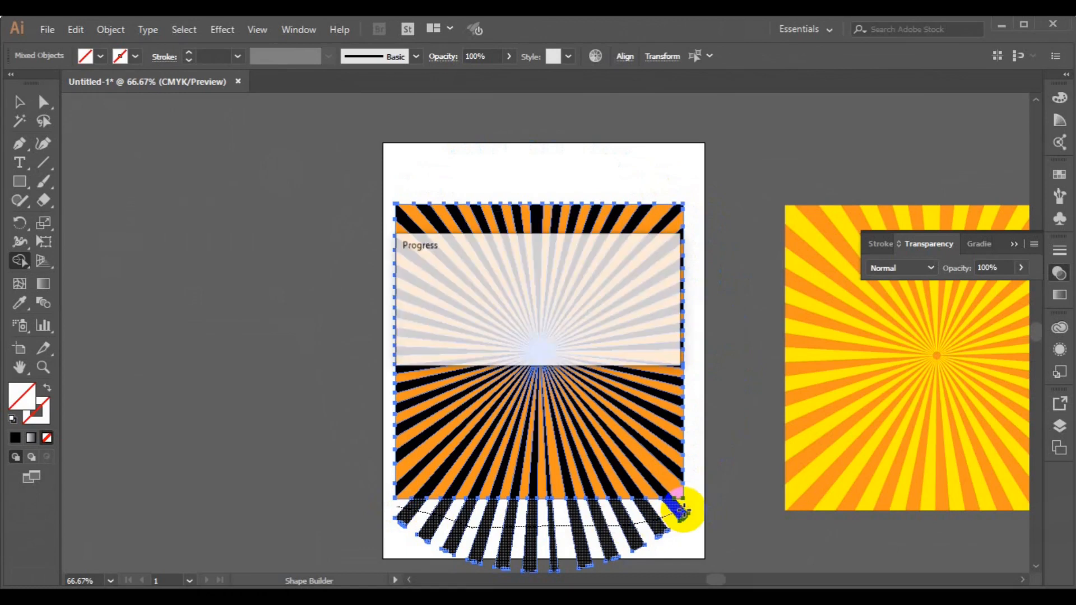
{"action": "left_click_drag", "start_coordinate": [681, 511], "coordinate": [678, 503]}
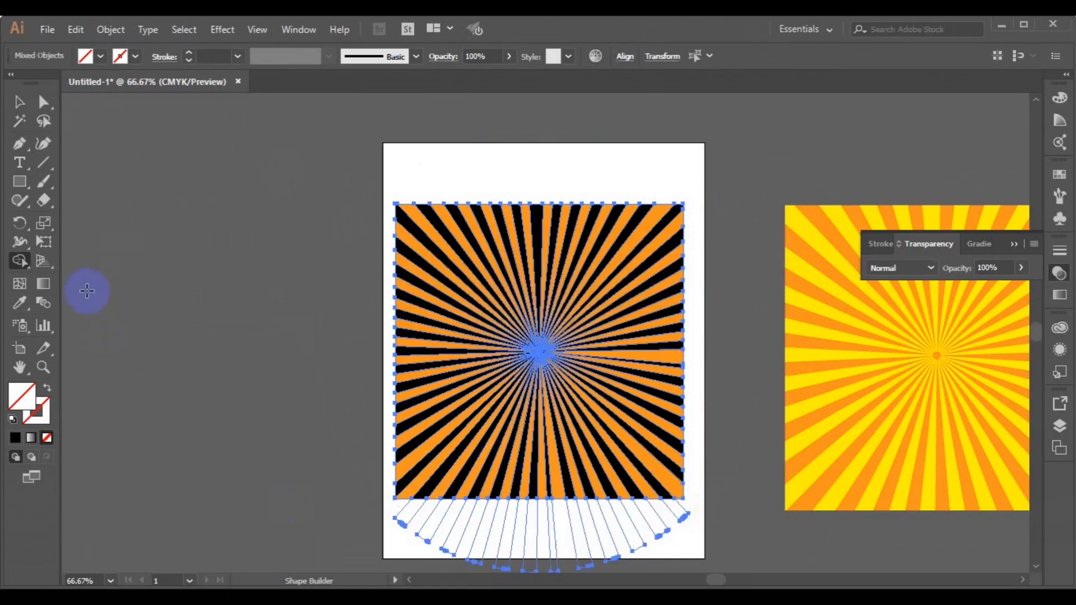
{"action": "left_click", "coordinate": [20, 101]}
{"action": "left_click", "coordinate": [254, 313]}
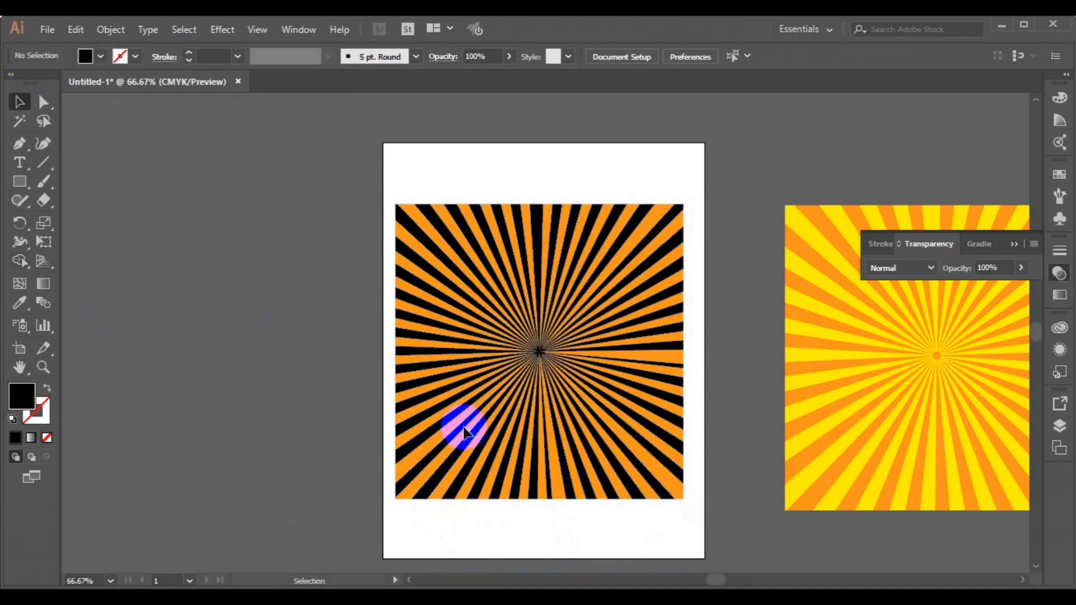
Step: Select the trimmed rays and fill them with light gray
{"action": "left_click", "coordinate": [537, 435]}
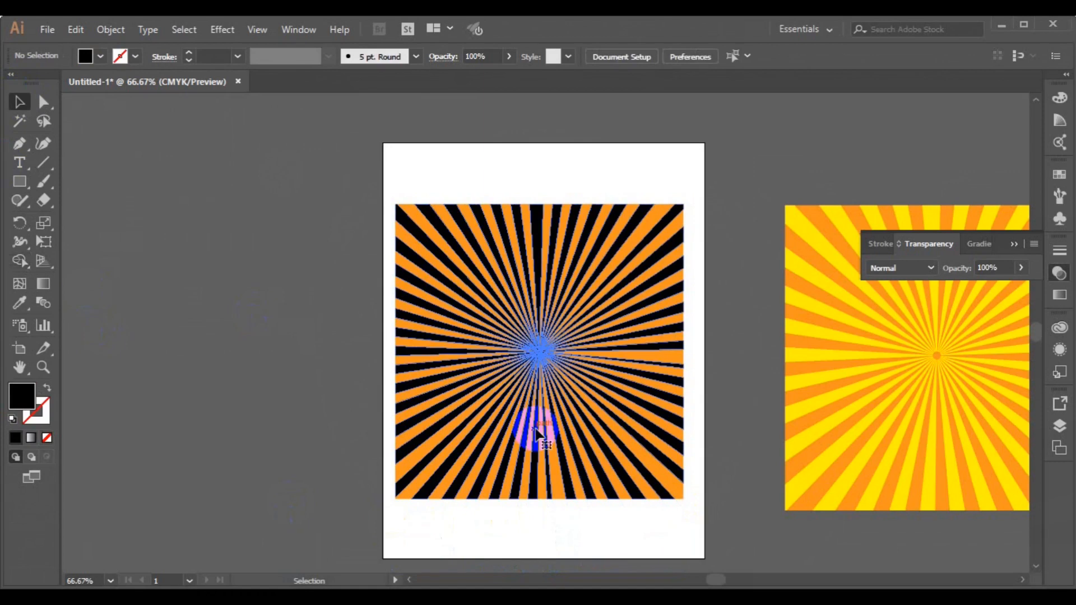
{"action": "left_click", "coordinate": [102, 57]}
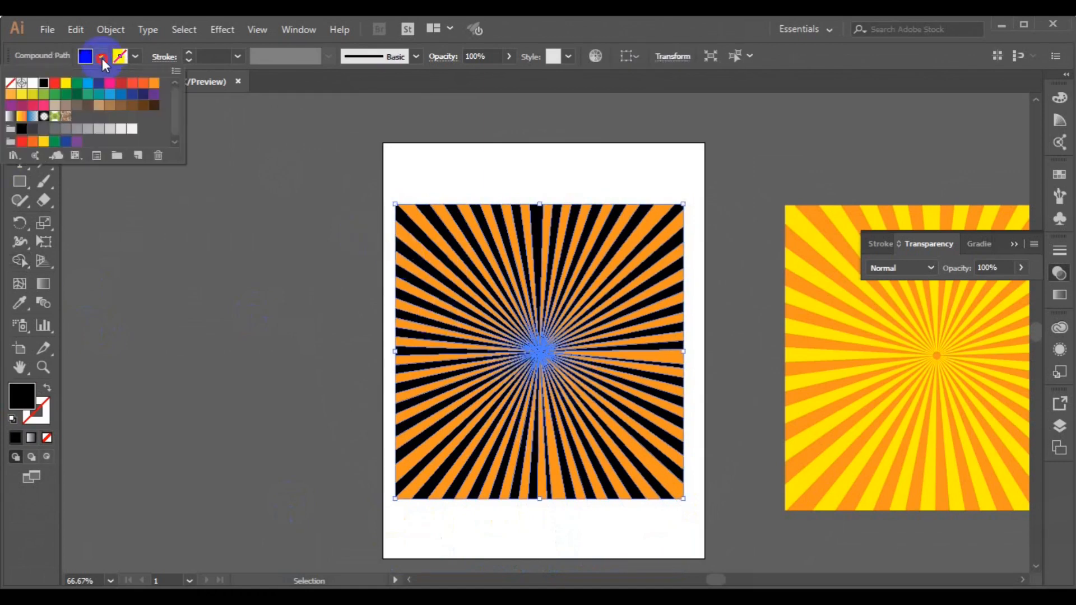
{"action": "left_click", "coordinate": [102, 131]}
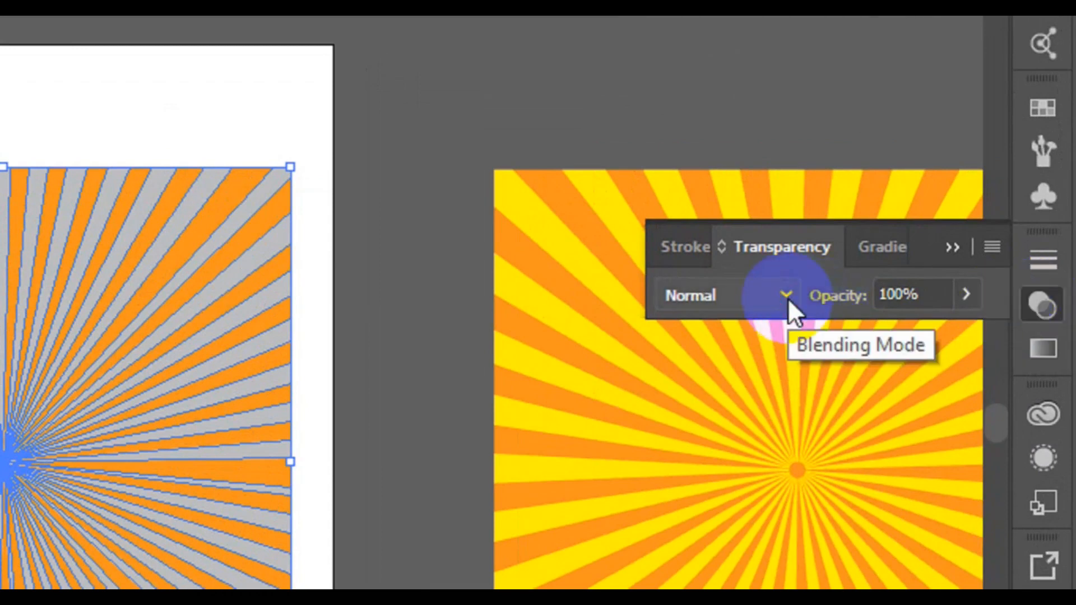
Step: Try the Multiply, Darken, Lighten and Color Burn blending modes on the gray rays, and return them to Normal
{"action": "left_click", "coordinate": [785, 297]}
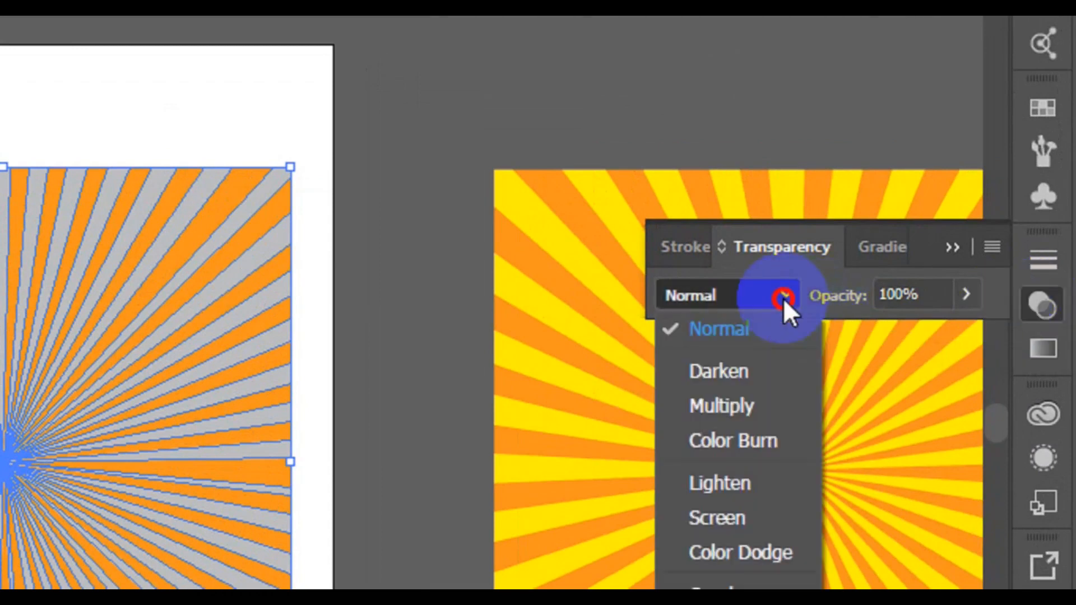
{"action": "left_click", "coordinate": [762, 401]}
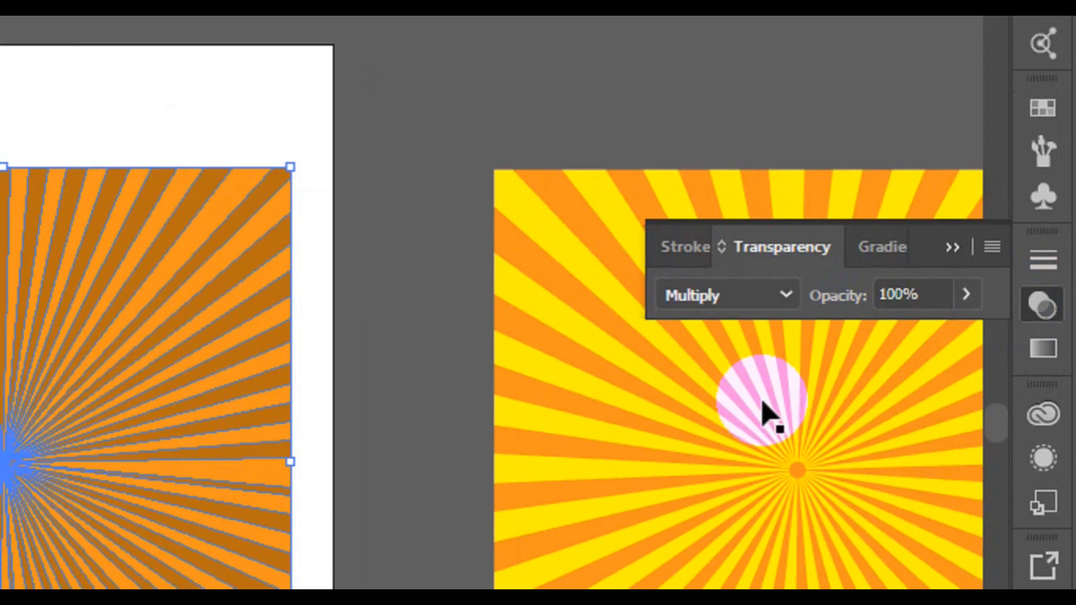
{"action": "left_click", "coordinate": [788, 295]}
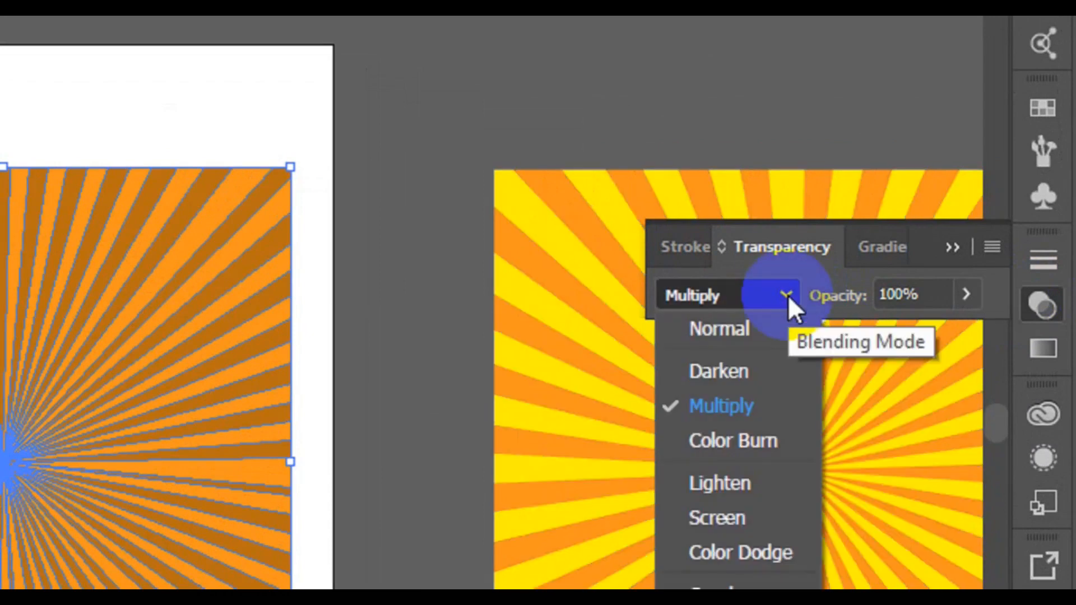
{"action": "left_click", "coordinate": [759, 376]}
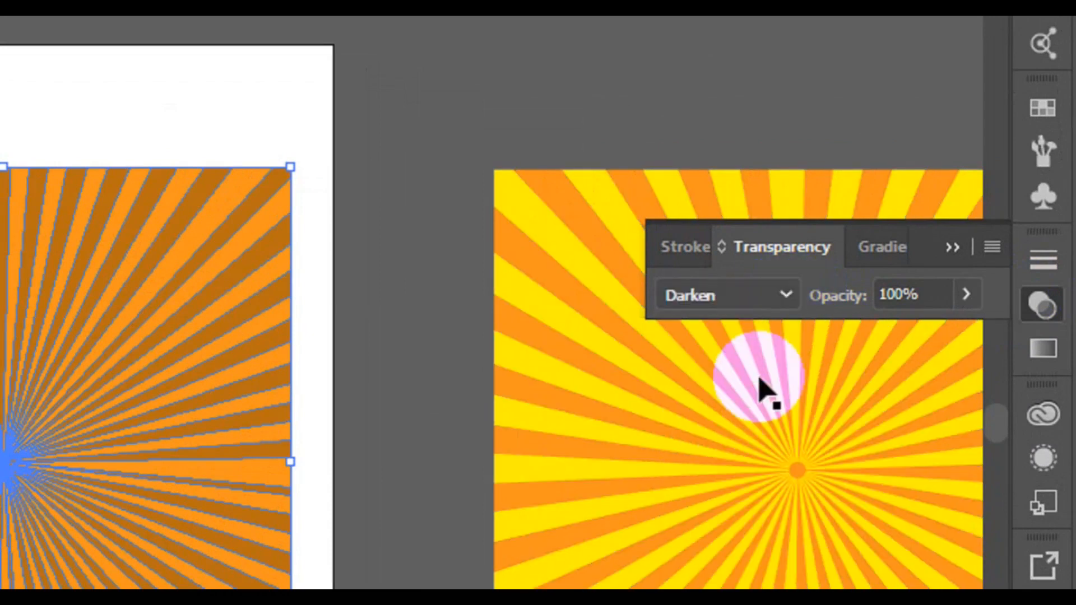
{"action": "left_click", "coordinate": [786, 295]}
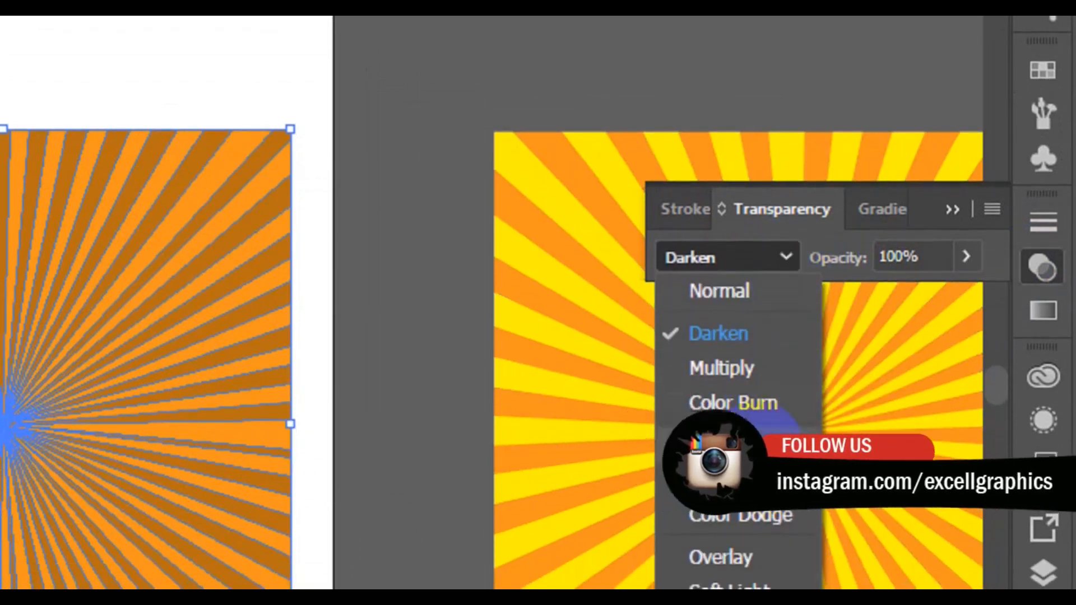
{"action": "left_click", "coordinate": [758, 446]}
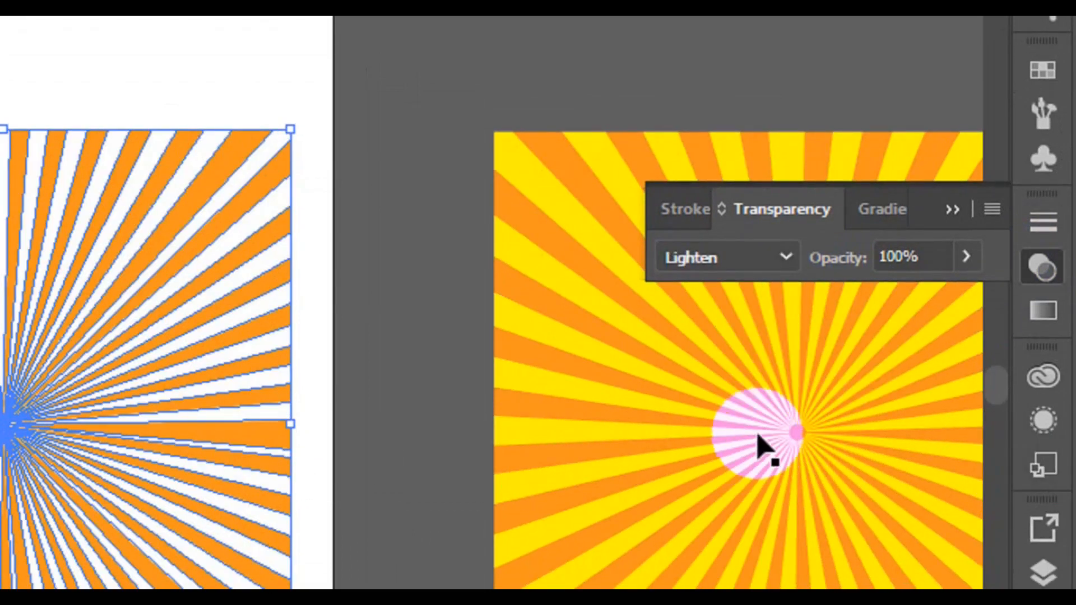
{"action": "left_click", "coordinate": [782, 268]}
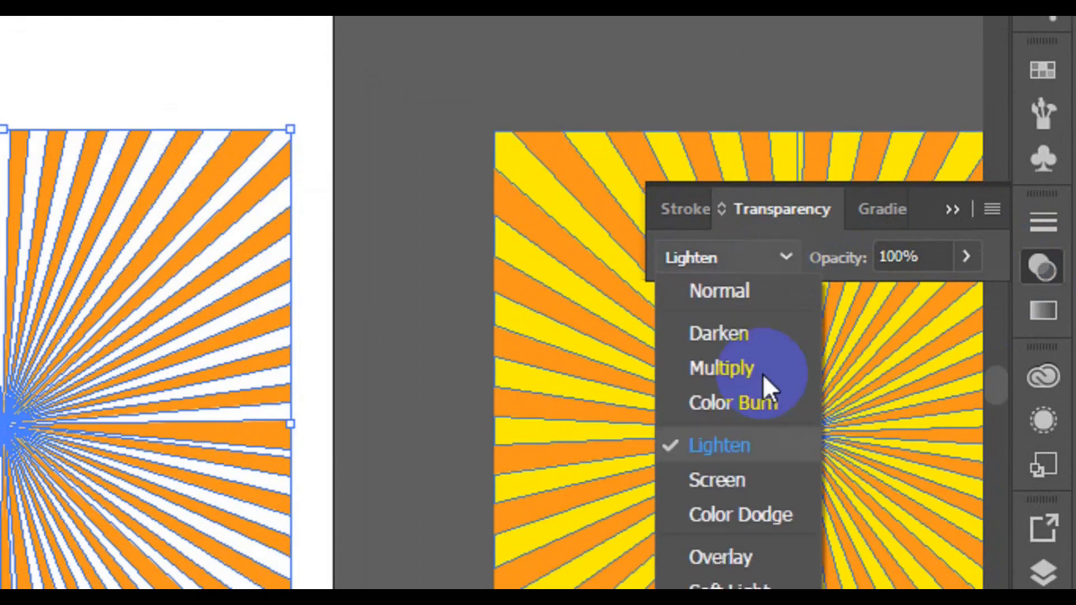
{"action": "left_click", "coordinate": [744, 392]}
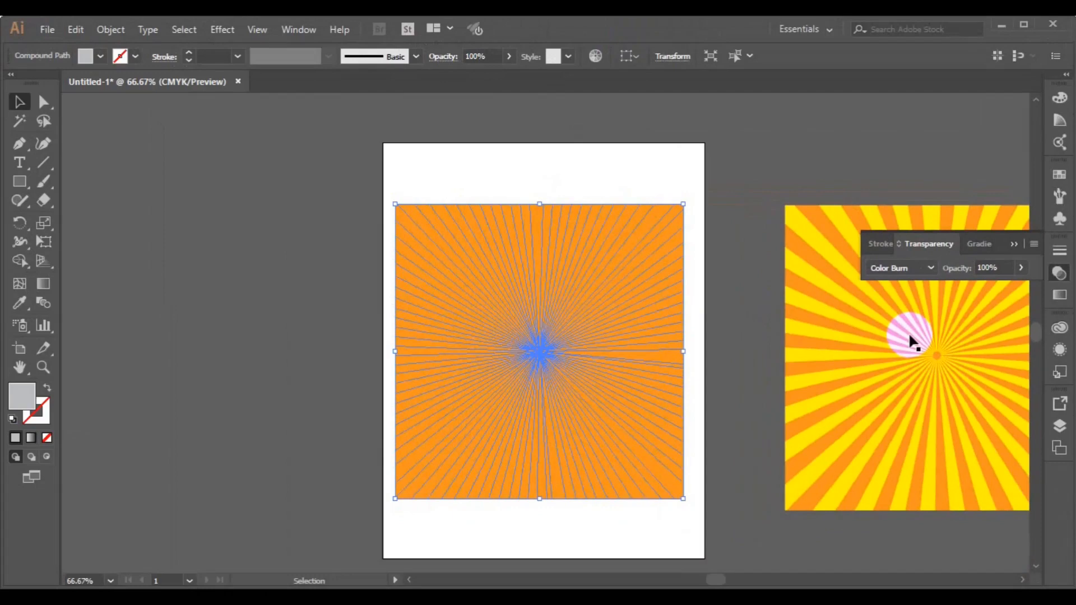
{"action": "left_click", "coordinate": [100, 58]}
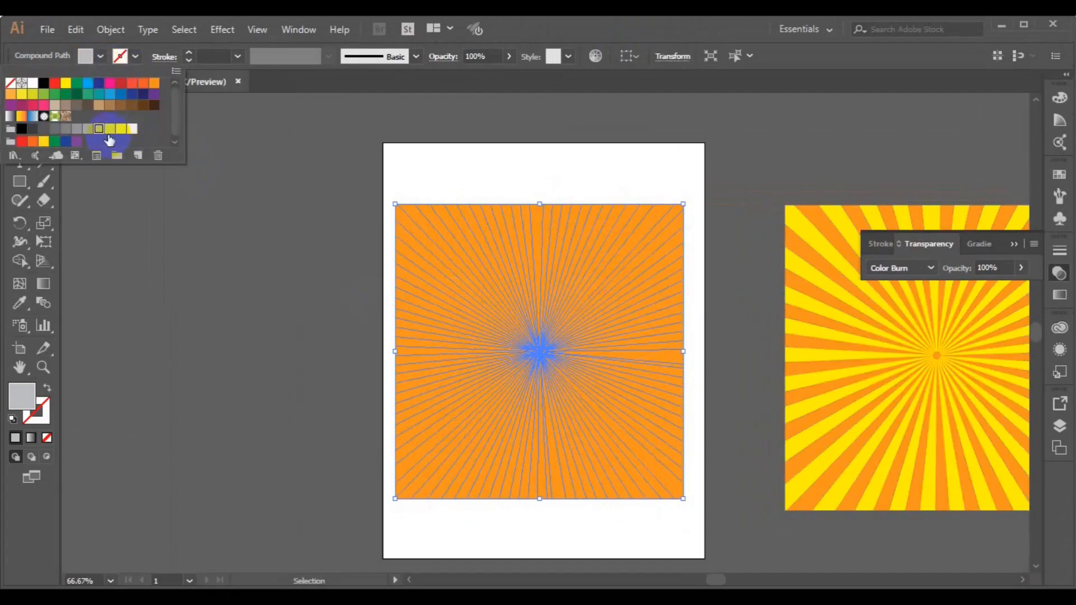
{"action": "left_click", "coordinate": [932, 266]}
{"action": "left_click", "coordinate": [931, 267]}
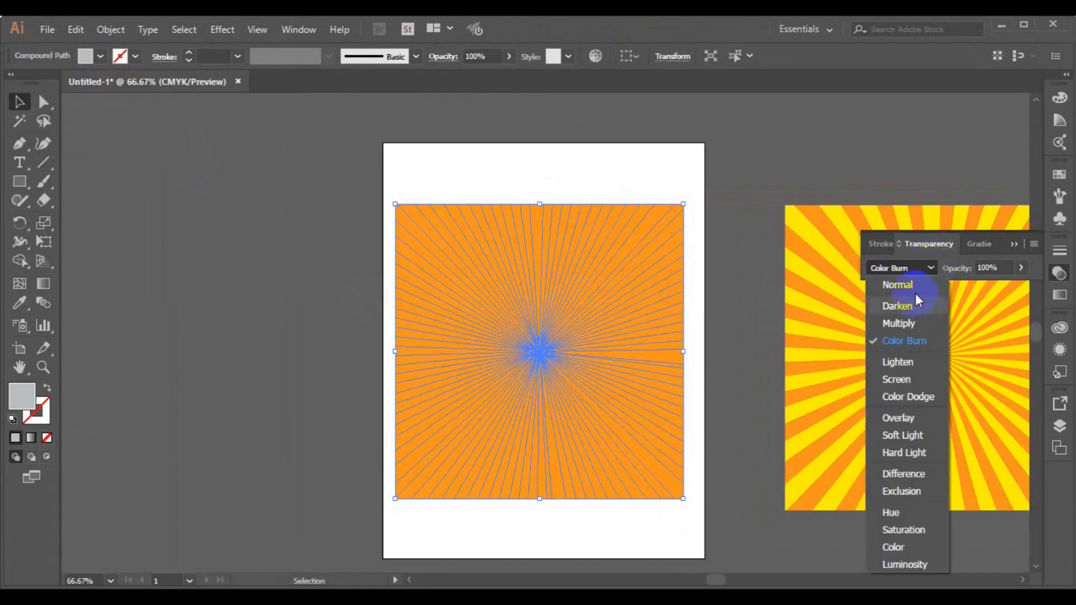
{"action": "left_click", "coordinate": [916, 289]}
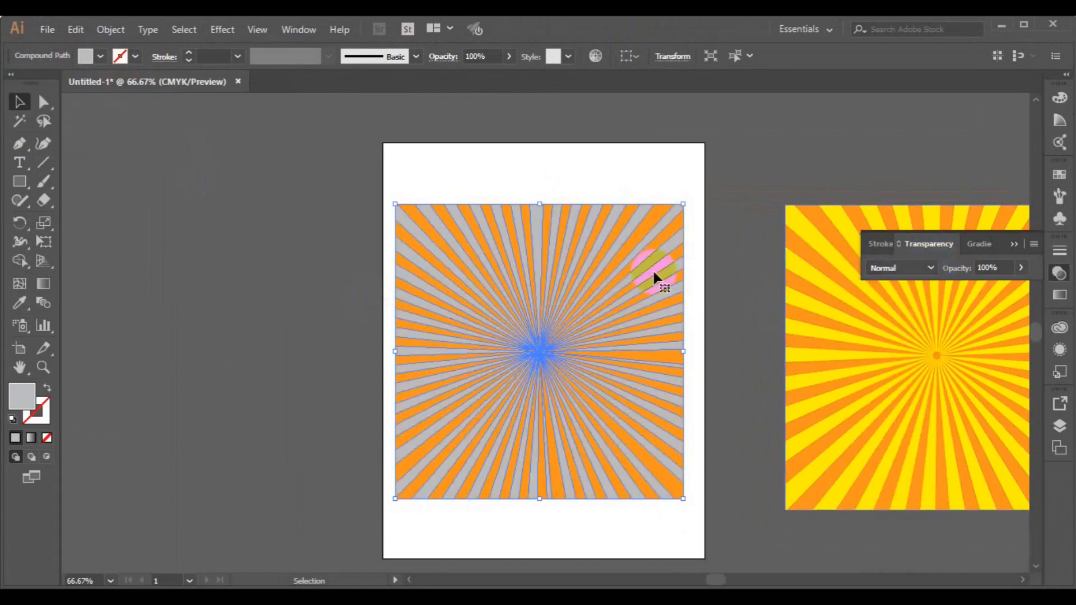
Step: Select the rectangle behind the rays, try two yellow fills, fill it with light orange C=0 M=35 Y=85 K=0, and deselect it
{"action": "left_click", "coordinate": [691, 234]}
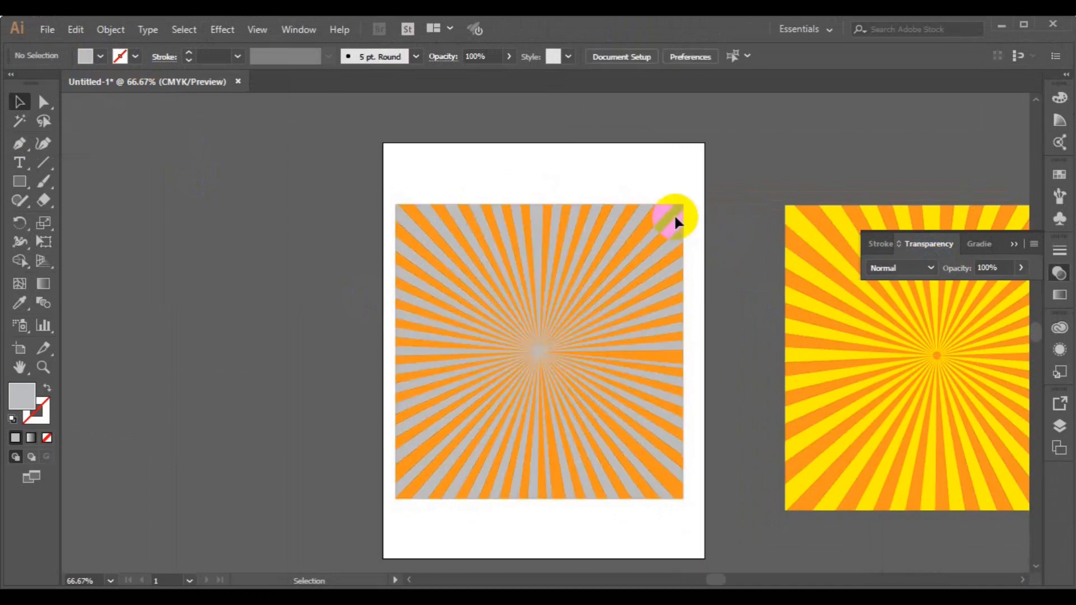
{"action": "left_click", "coordinate": [677, 222]}
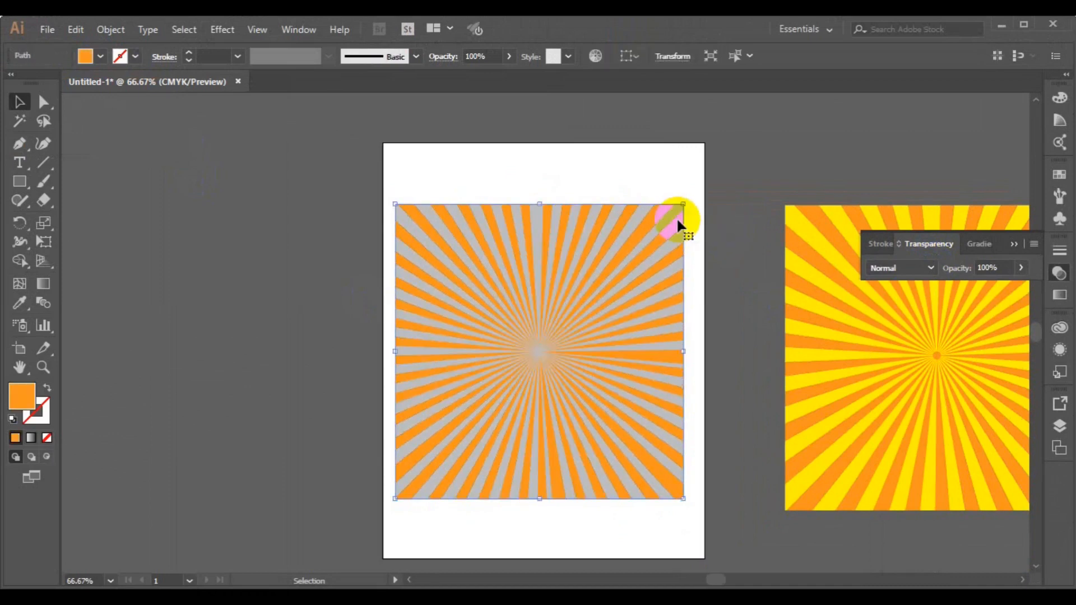
{"action": "left_click", "coordinate": [102, 59]}
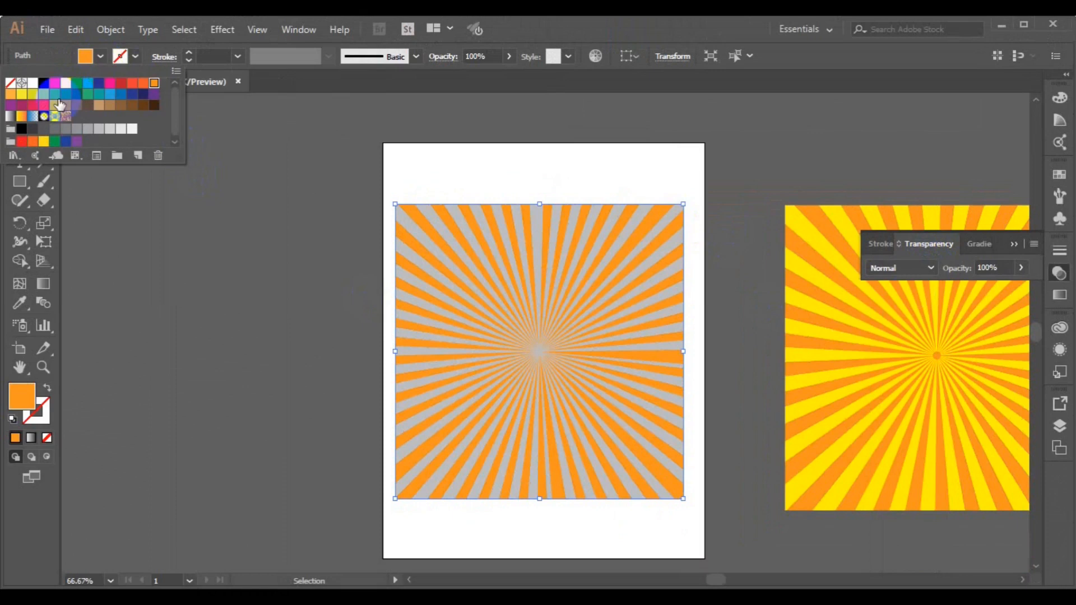
{"action": "left_click", "coordinate": [66, 84]}
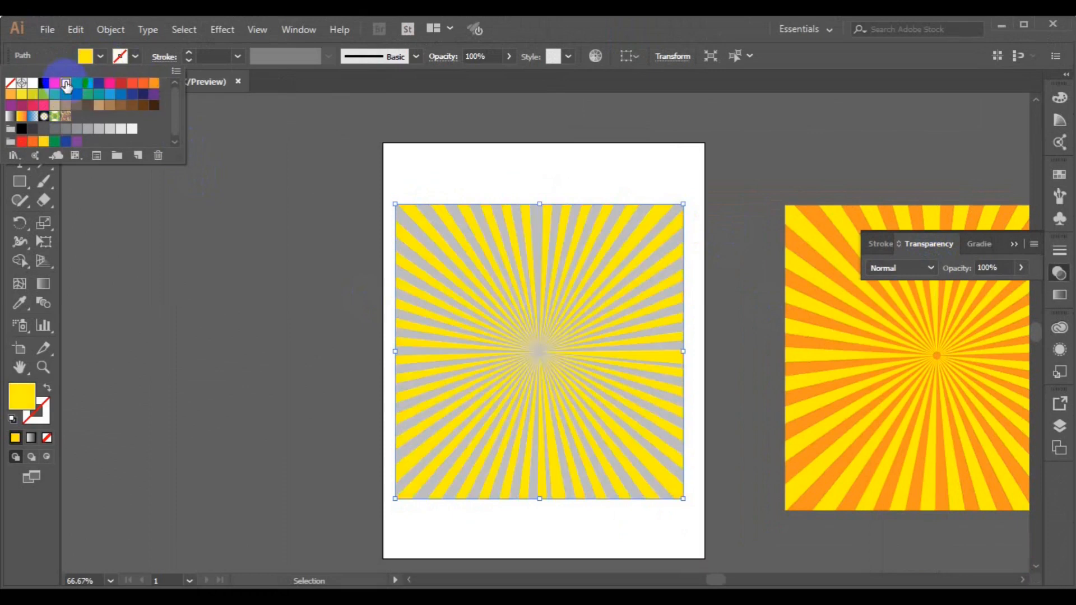
{"action": "left_click", "coordinate": [22, 96]}
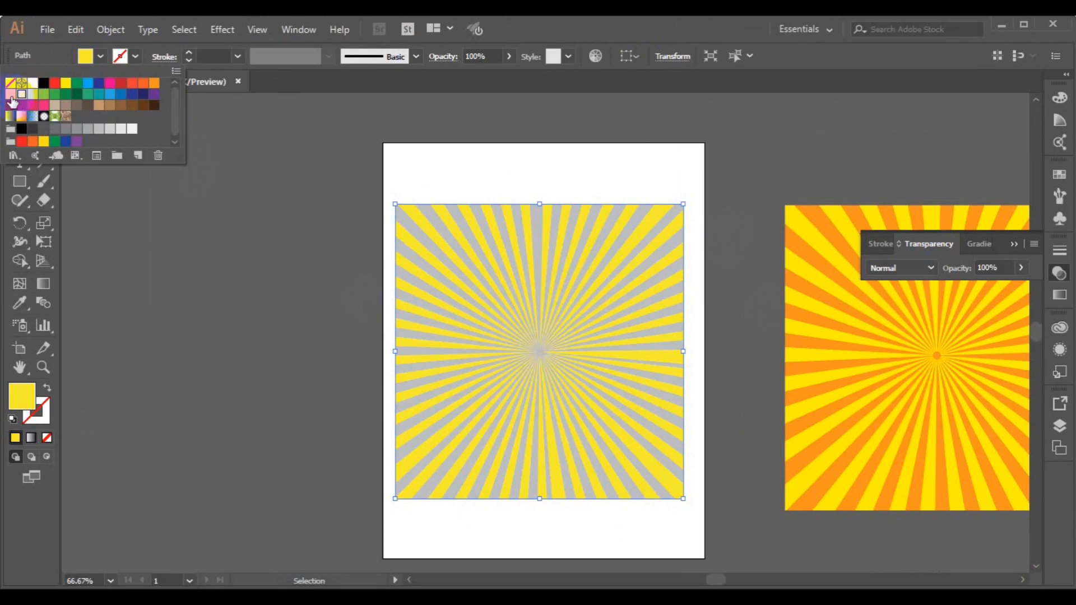
{"action": "left_click", "coordinate": [11, 95]}
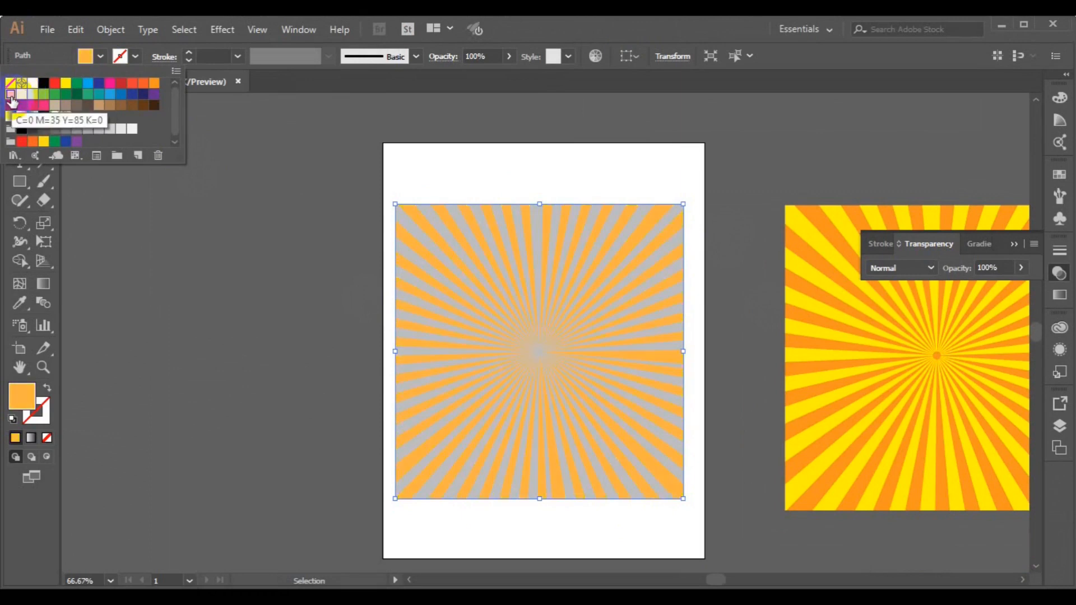
{"action": "left_click", "coordinate": [185, 237]}
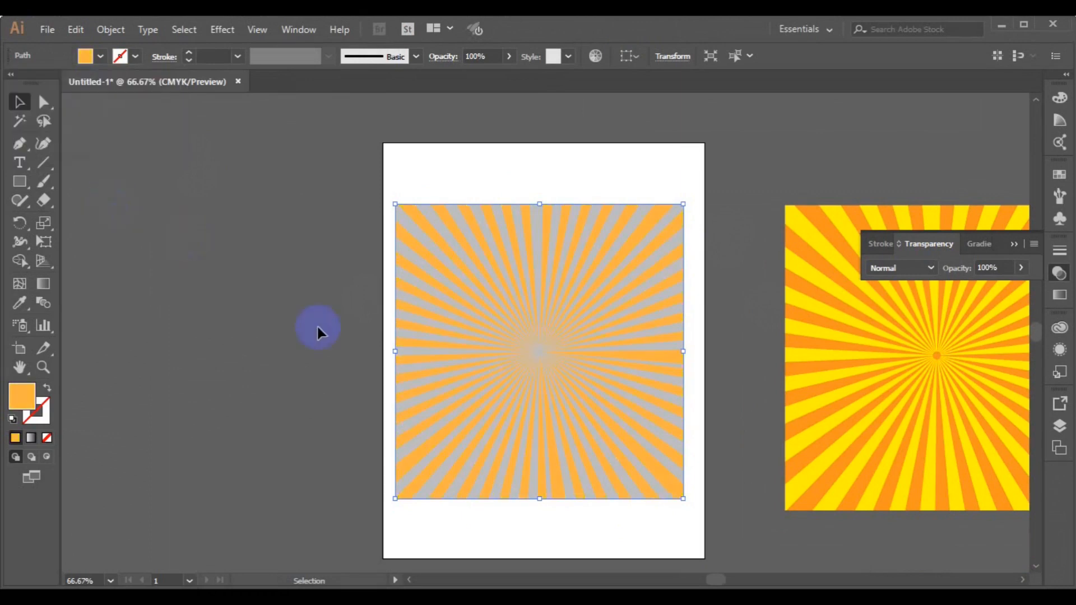
{"action": "left_click", "coordinate": [297, 335]}
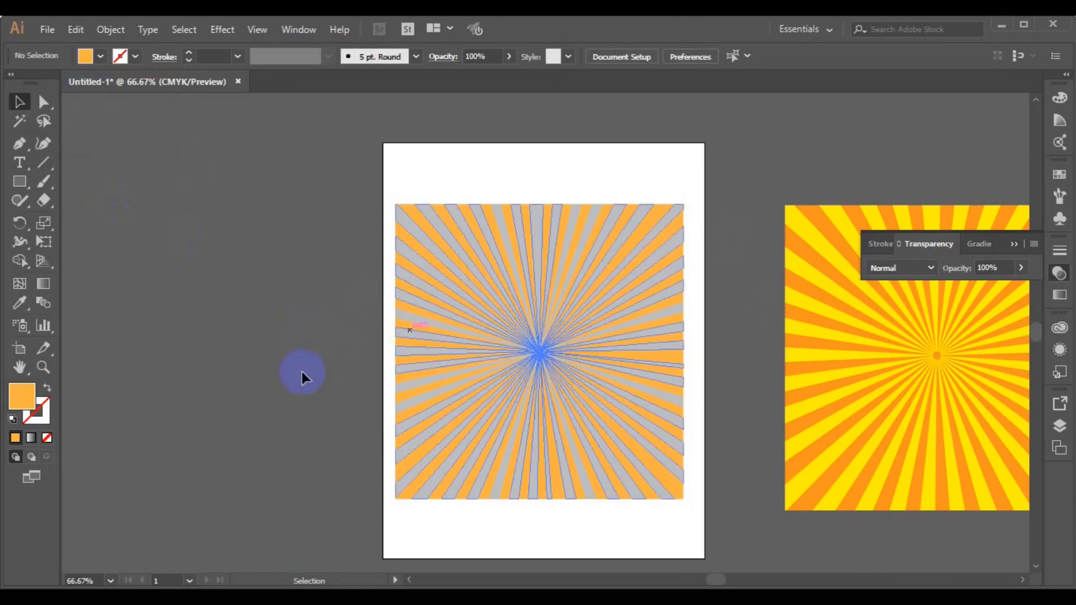
Step: Apply the reference sunburst's ray appearance with Overlay blending to the gray rays using the Eyedropper, and deselect them
{"action": "left_click", "coordinate": [430, 344]}
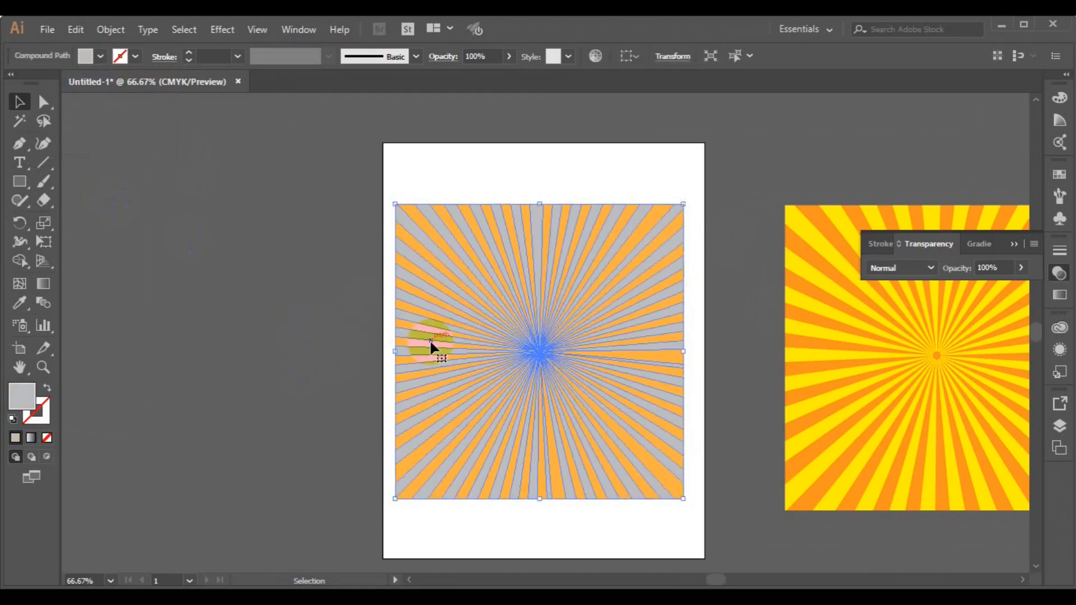
{"action": "left_click", "coordinate": [18, 305]}
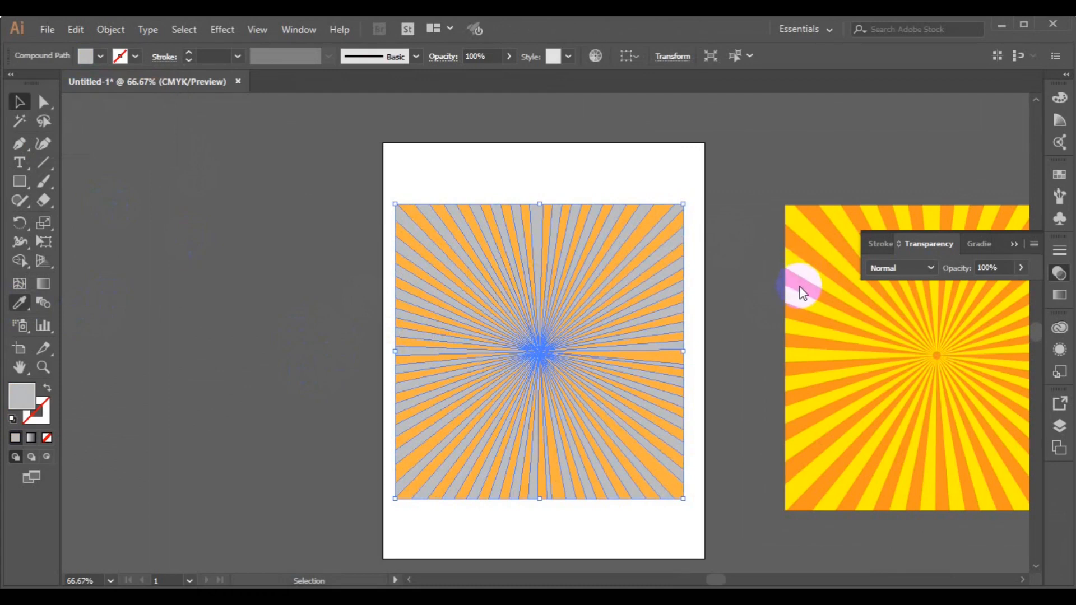
{"action": "left_click", "coordinate": [819, 314]}
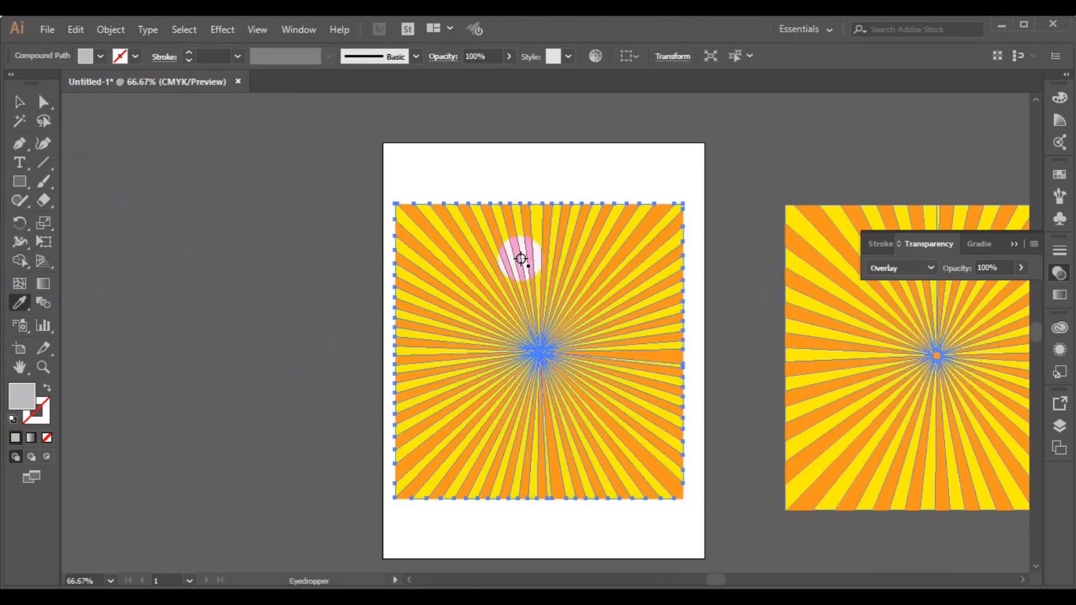
{"action": "left_click", "coordinate": [20, 102]}
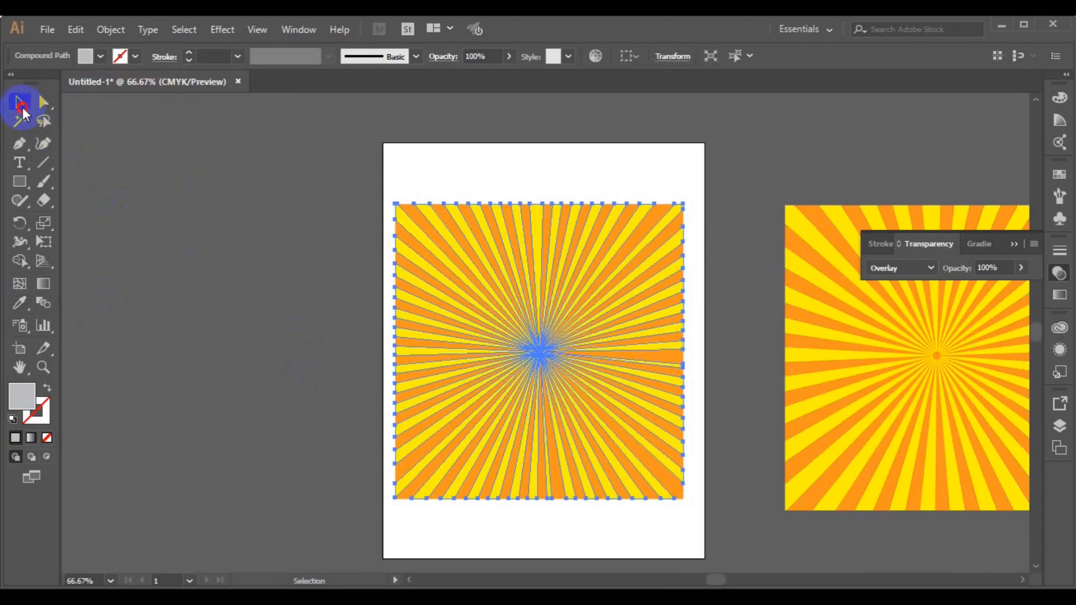
{"action": "left_click", "coordinate": [217, 264]}
Step: Try enlarging the rays and background rectangle together, undo the scaling, and deselect the artwork
{"action": "left_click_drag", "start_coordinate": [249, 184], "coordinate": [693, 517]}
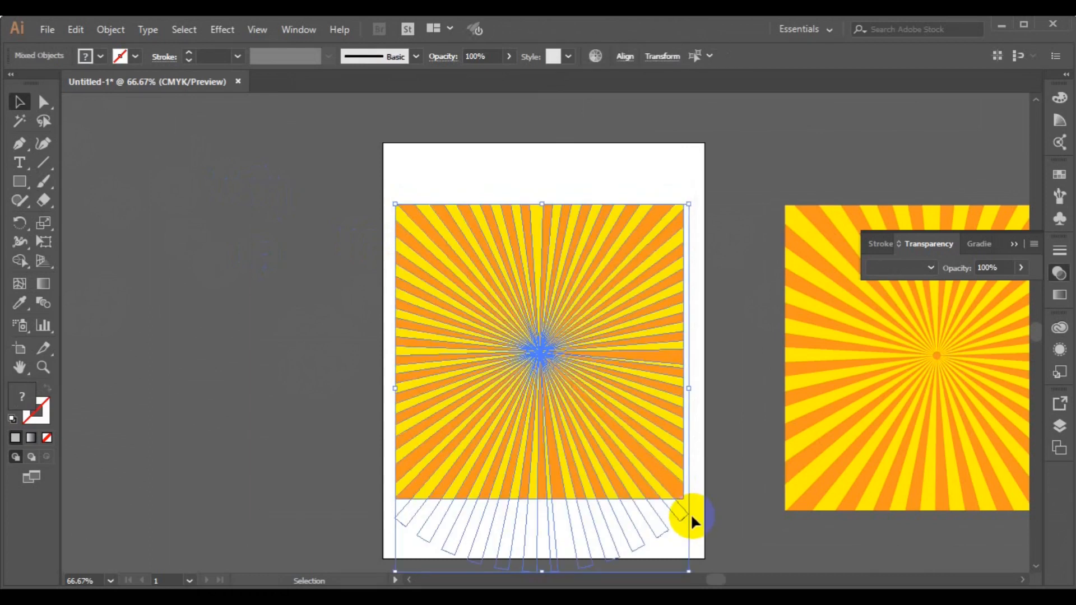
{"action": "key", "text": "ctrl+minus"}
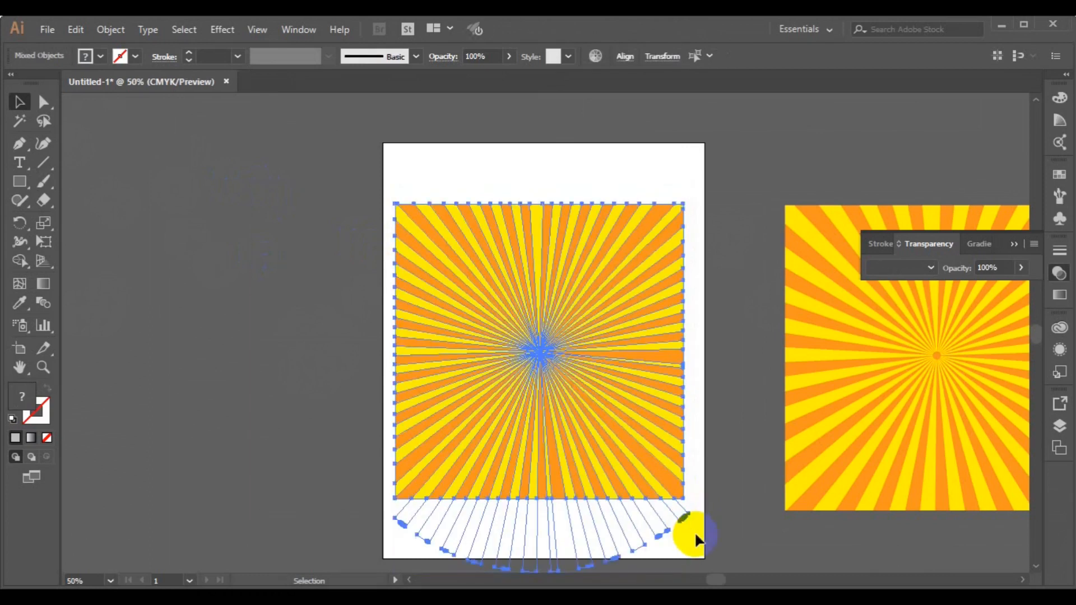
{"action": "left_click_drag", "start_coordinate": [658, 473], "coordinate": [738, 546]}
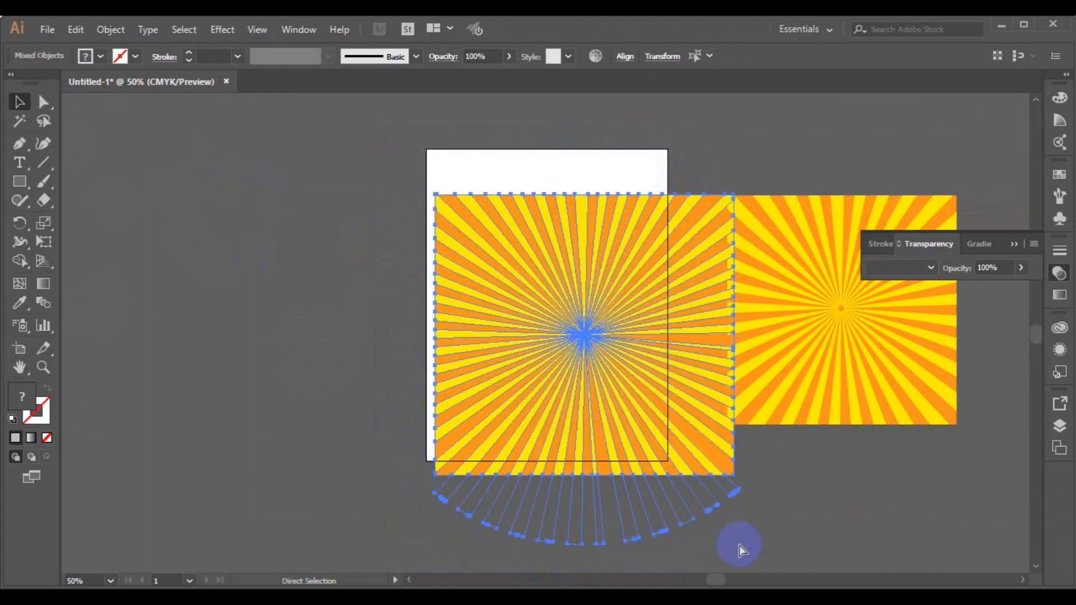
{"action": "key", "text": "ctrl+z"}
{"action": "left_click", "coordinate": [320, 409]}
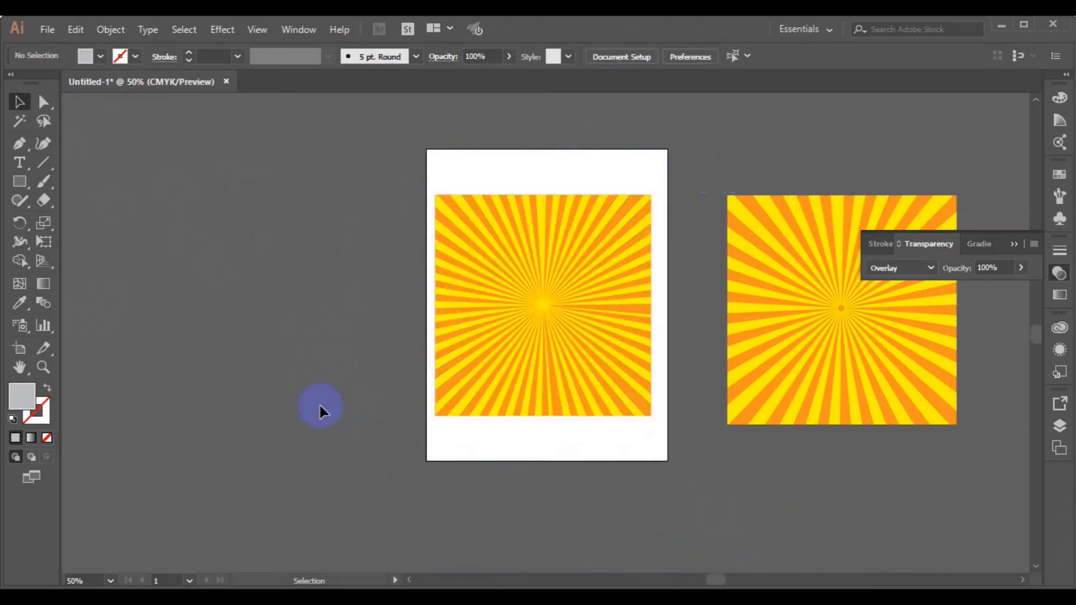